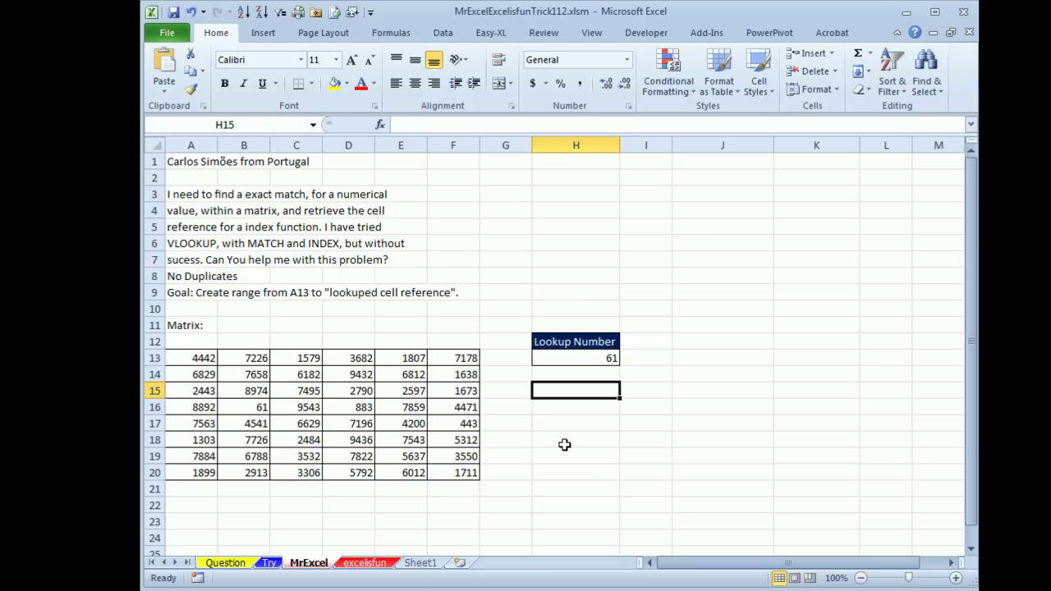
Step: In the VBA editor, insert a new module and start Function Whereis(LookFor, Lookin)
key(alt+F11)
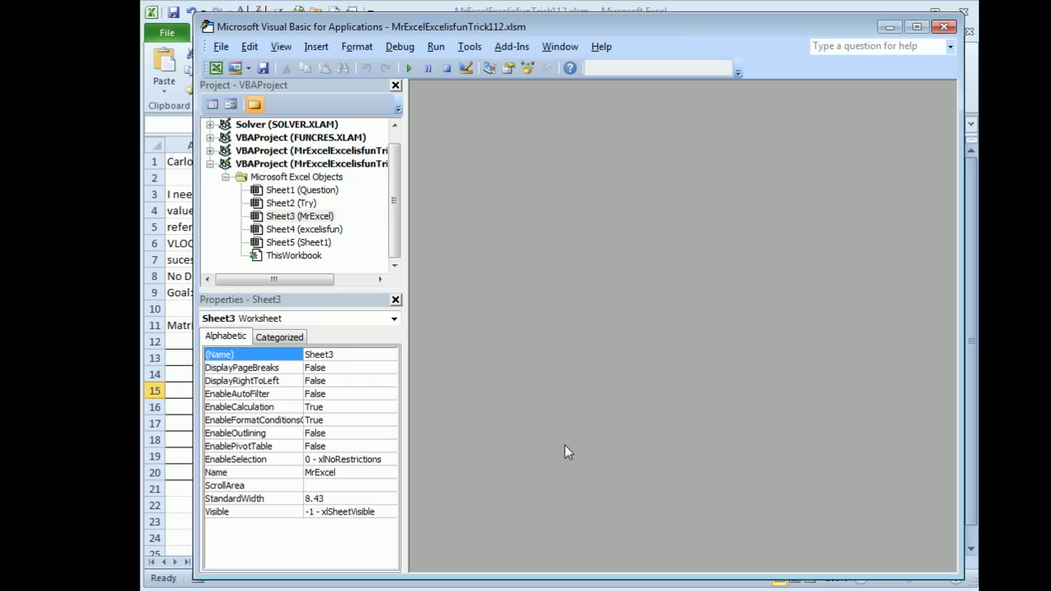
click(317, 47)
click(343, 100)
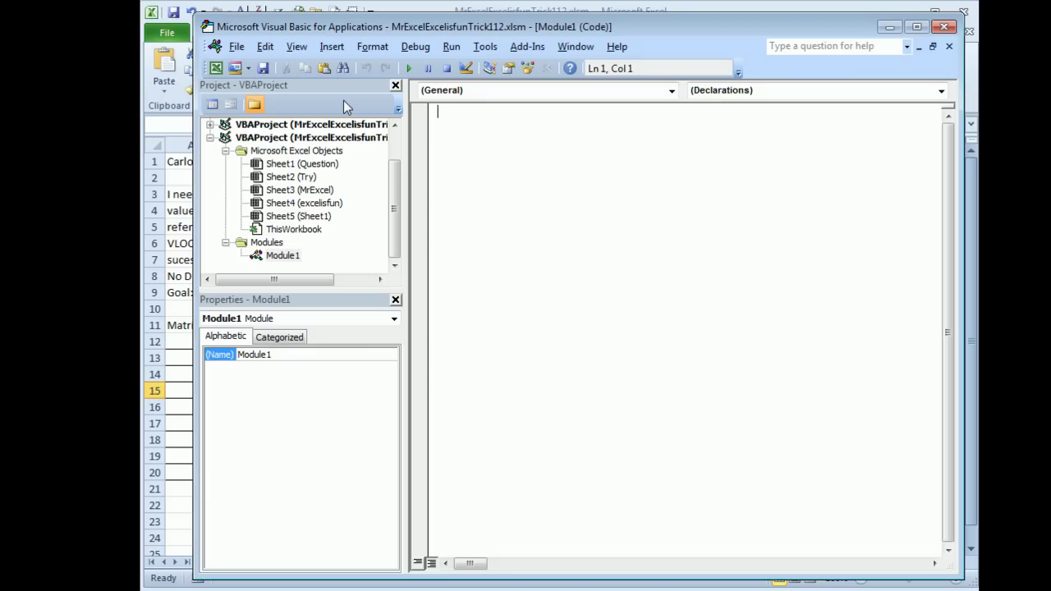
text(Function Whereis()
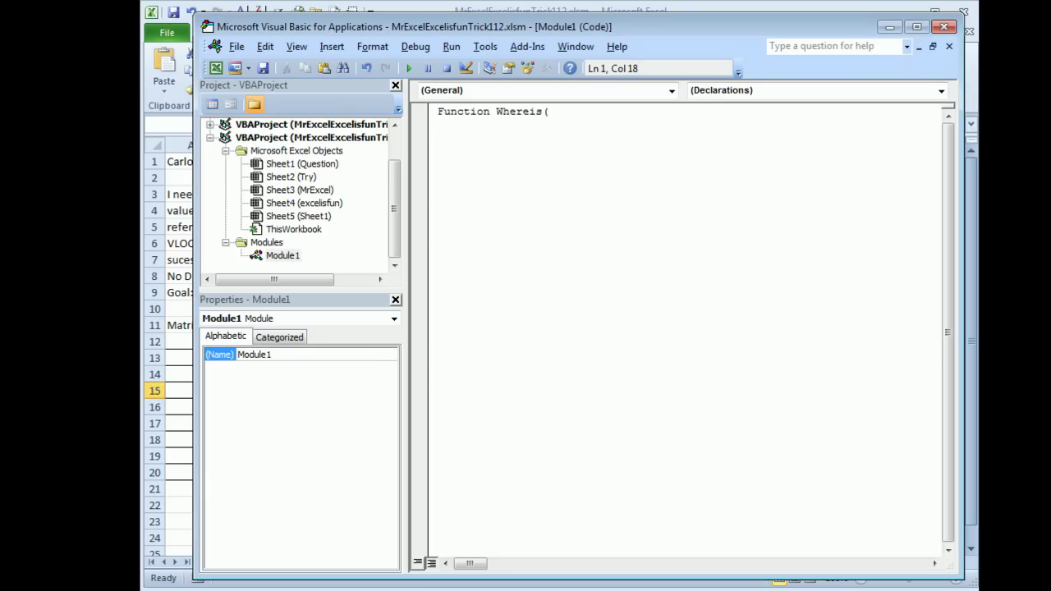
text(LookFor, Lookin))
key(Return)
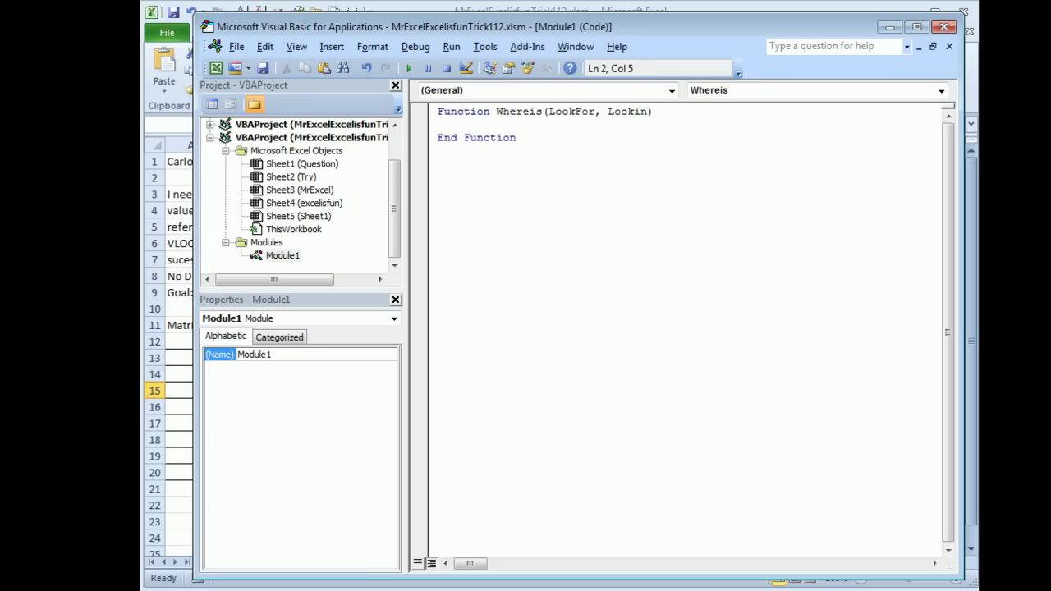
Step: Write a For Each loop over Lookin that returns cell.Address for the cell equal to LookFor, then exits
text(for each cell in Lookin)
key(Return)
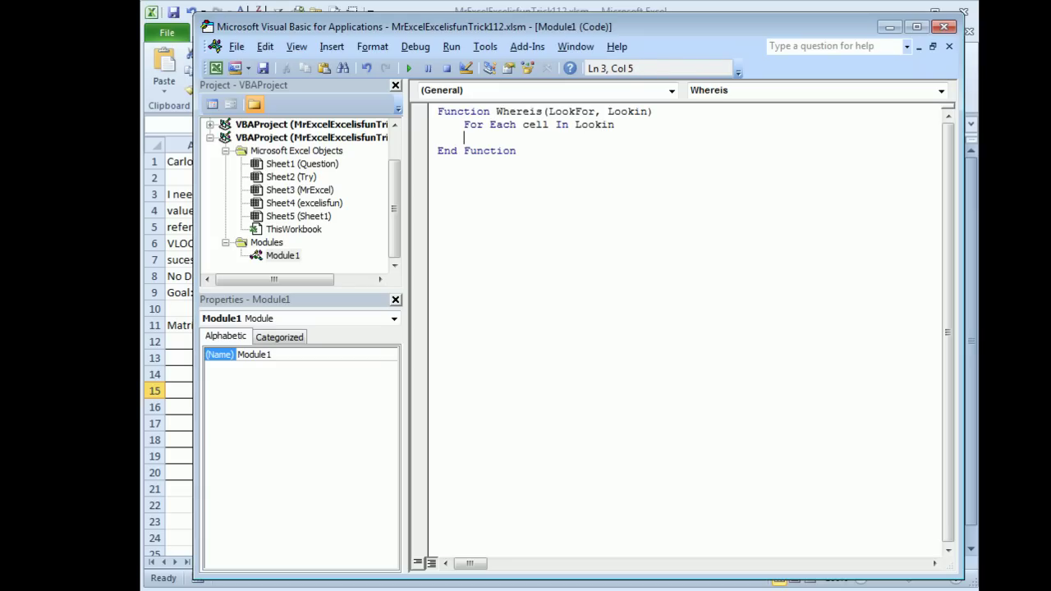
text(if cell.value = LookFor Then)
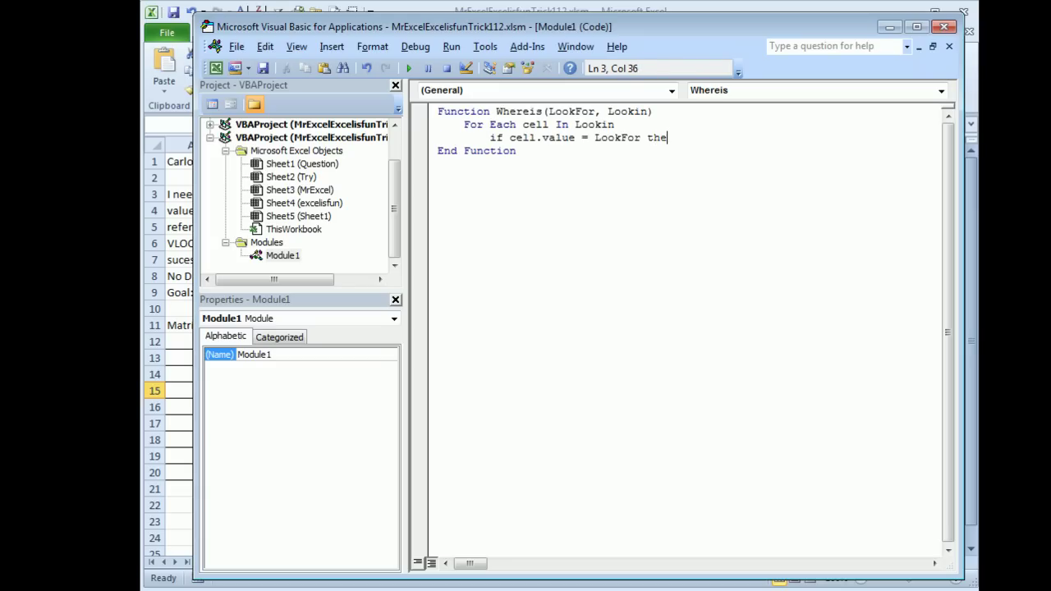
key(Return)
text(Whe)
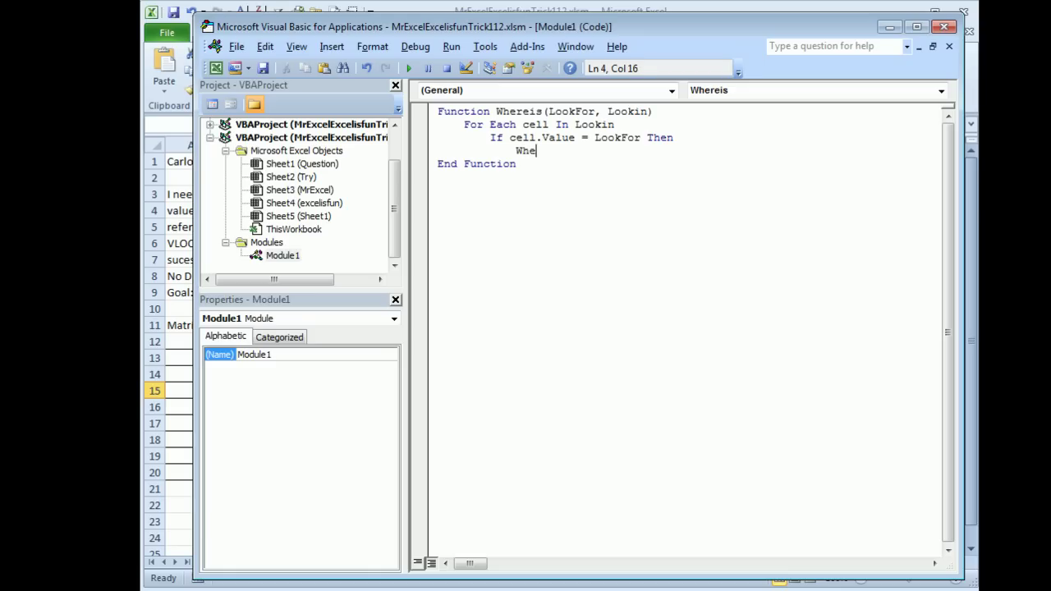
text(reIs = cell.address)
key(Return)
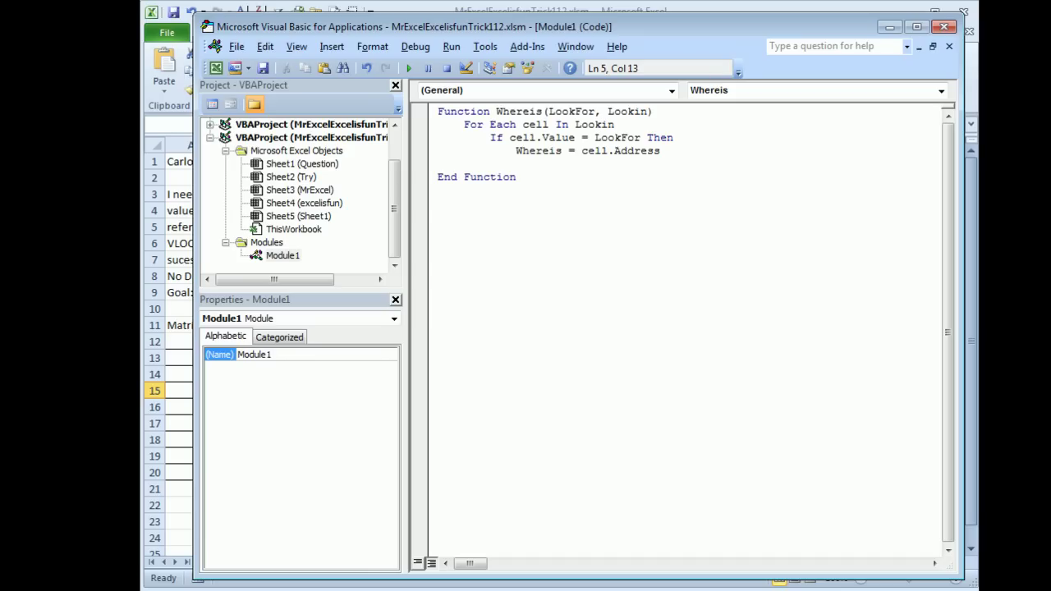
text(exit For)
key(Return)
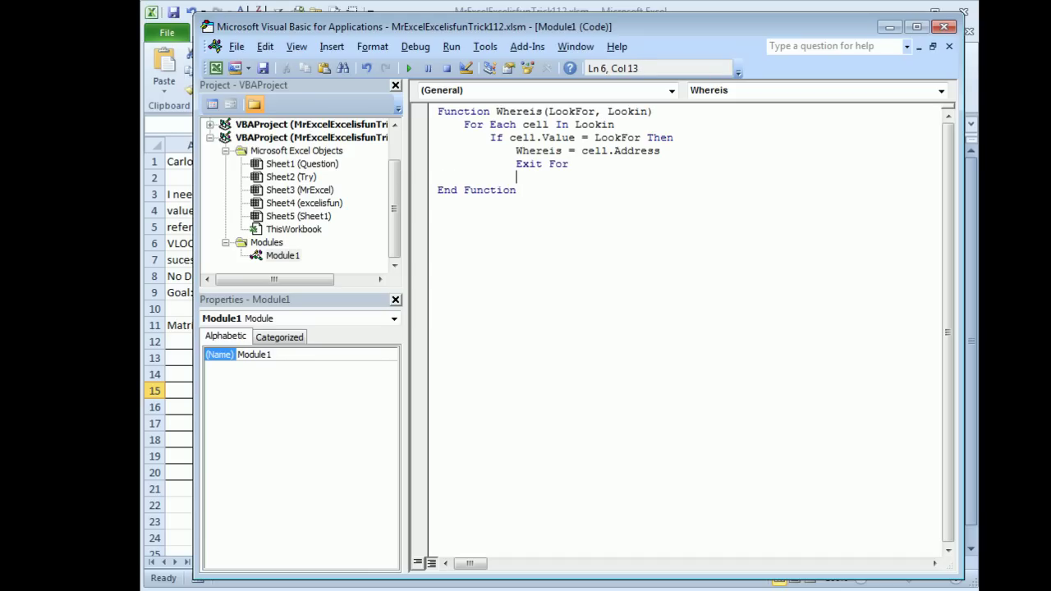
key(BackSpace)
text(end if)
key(Return)
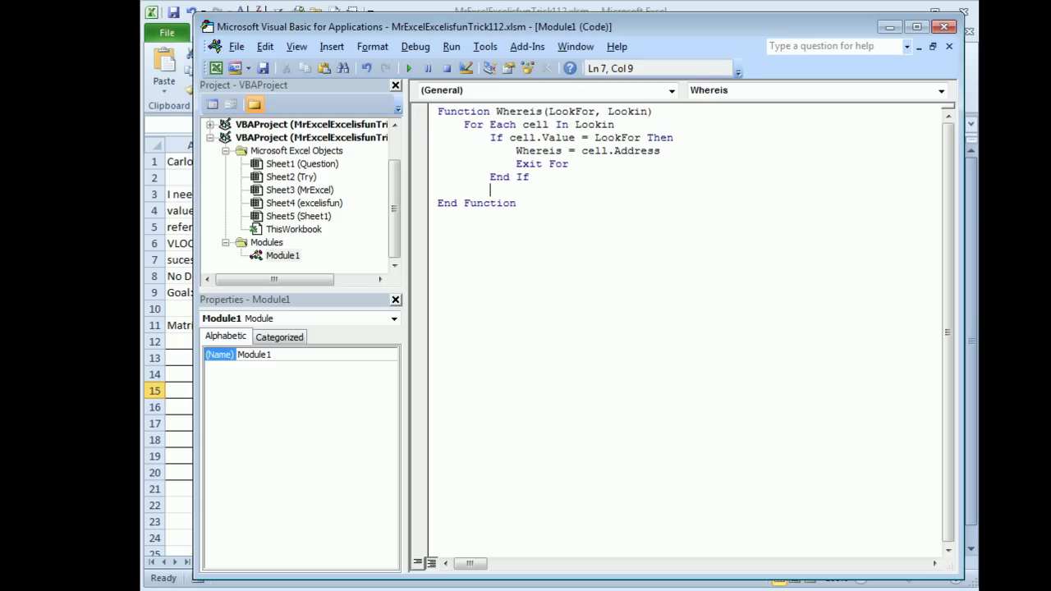
text(Next cell)
Step: Add Whereis = "N/A" above the loop as the default result
click(491, 124)
key(Left)
key(Return)
text(Whe)
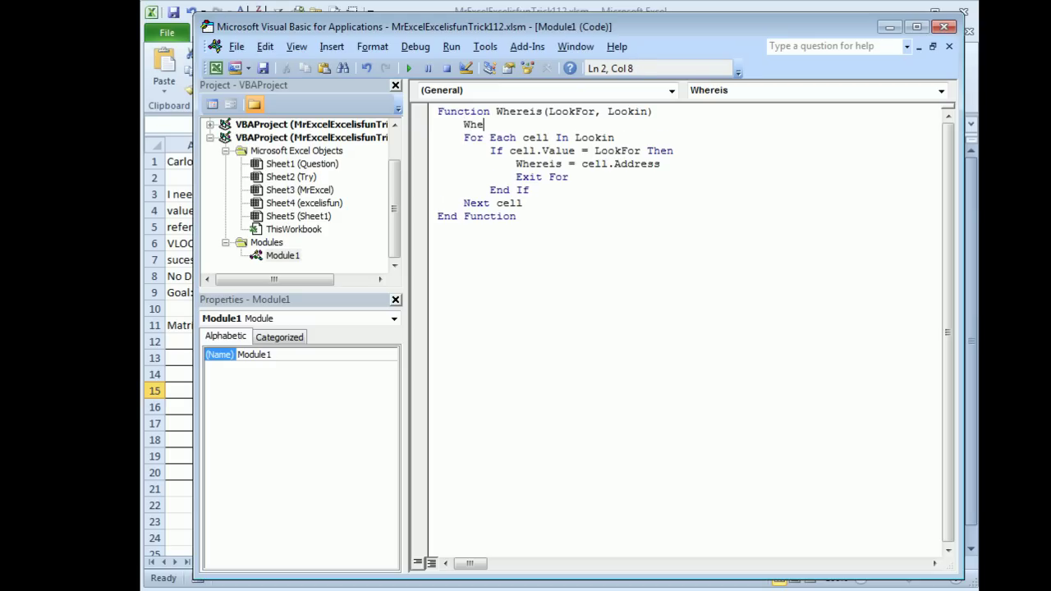
text(reis = "N/A")
Step: Back in Excel, enter =whereis(H13,Matrix) in H15
key(alt+q)
text(=)
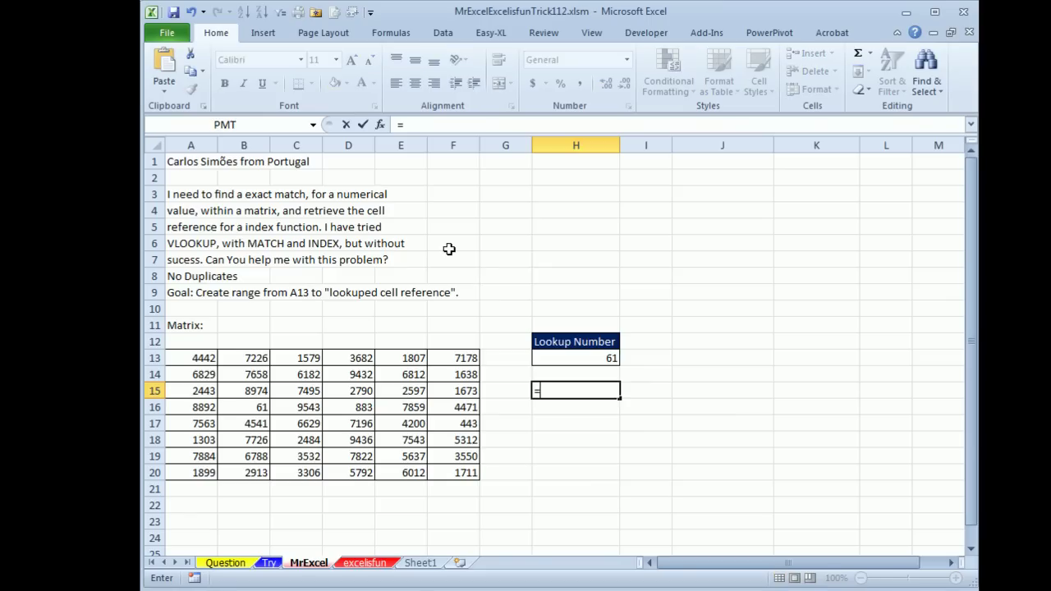
text(whereis()
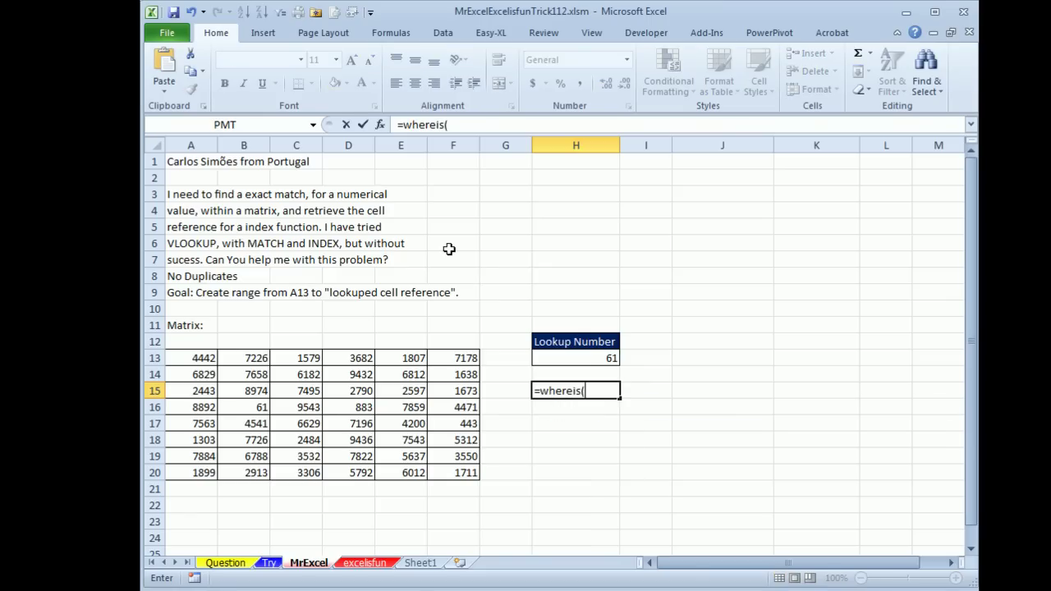
key(Up)
key(Up)
text(,)
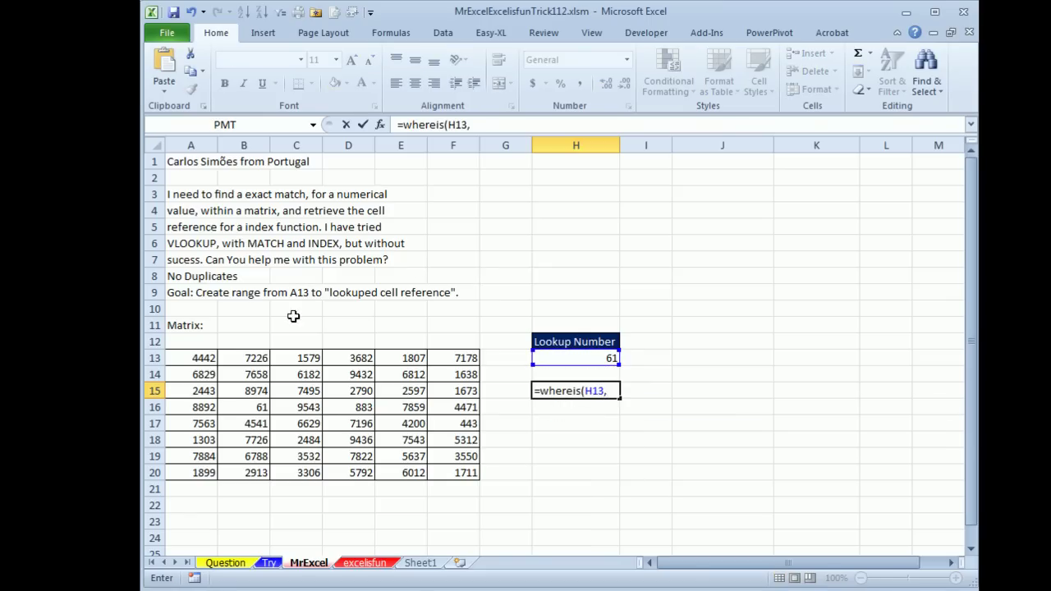
drag(187, 358, 466, 478)
text())
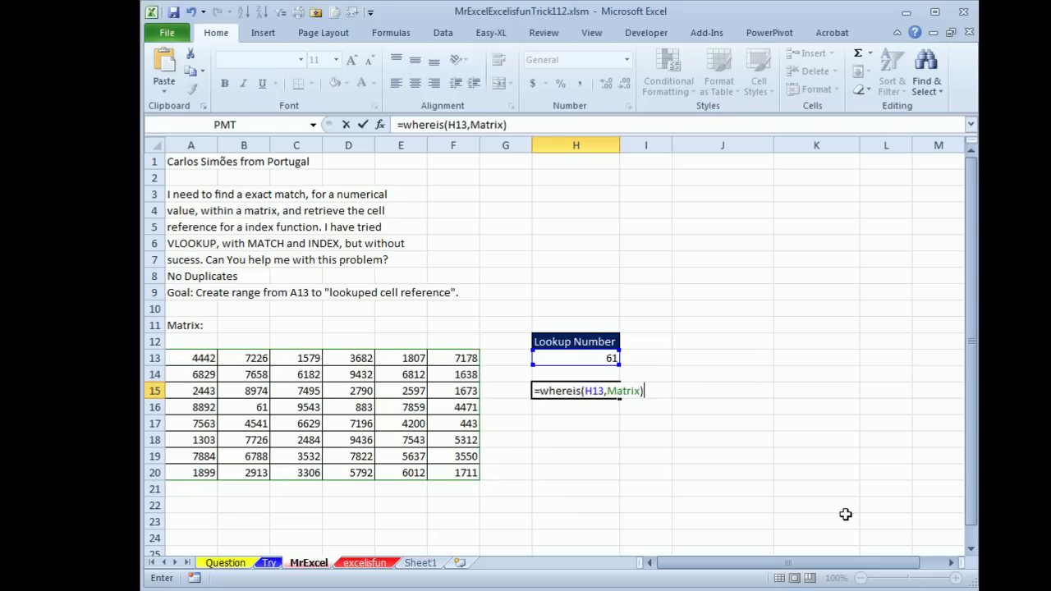
key(Return)
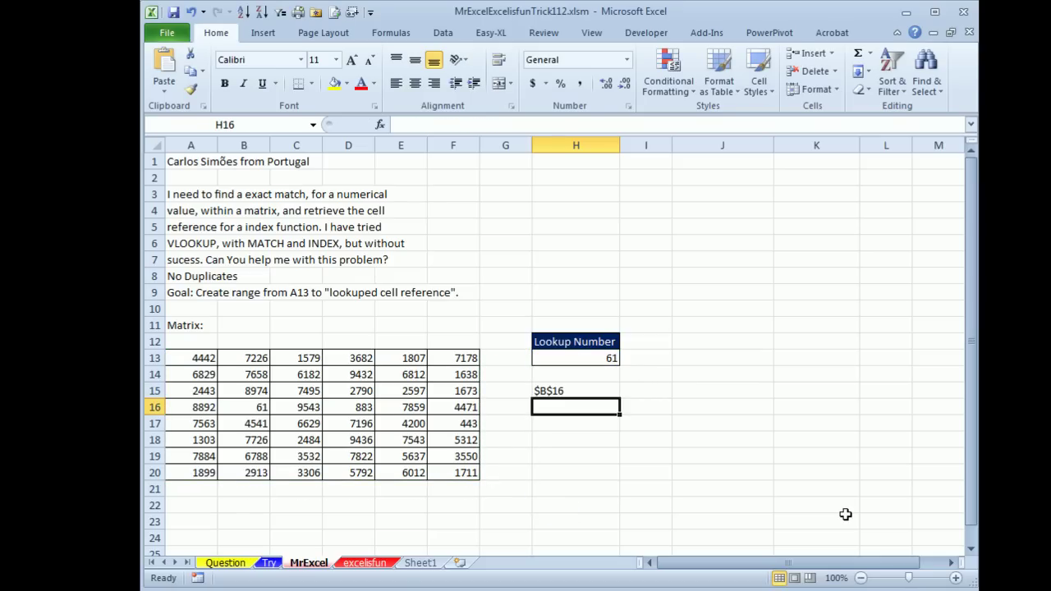
Step: Change the lookup number in H13 to 1711 so H15 returns $F$20
click(589, 359)
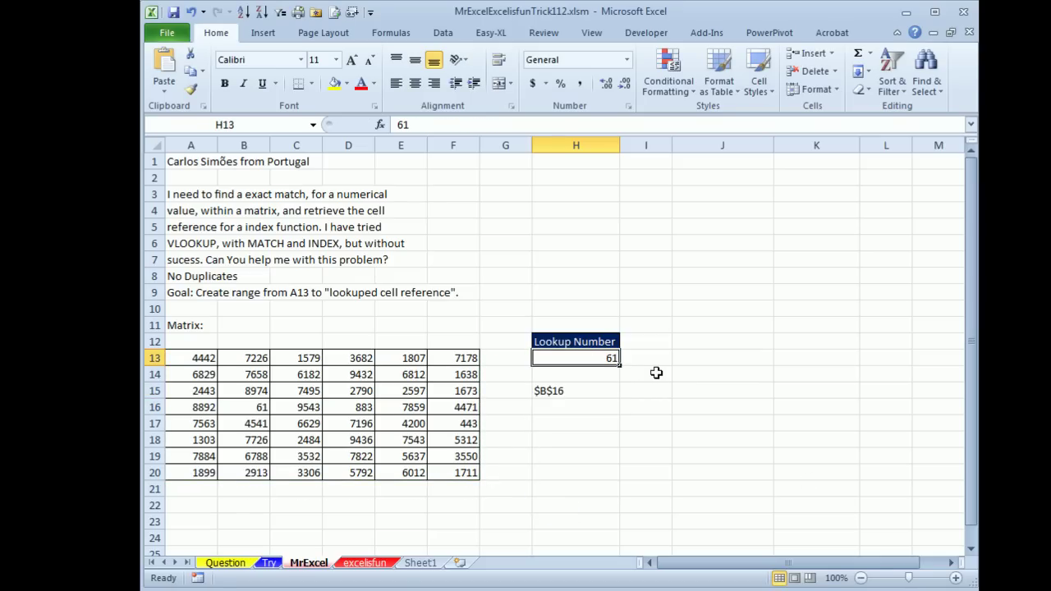
text(1711)
key(Return)
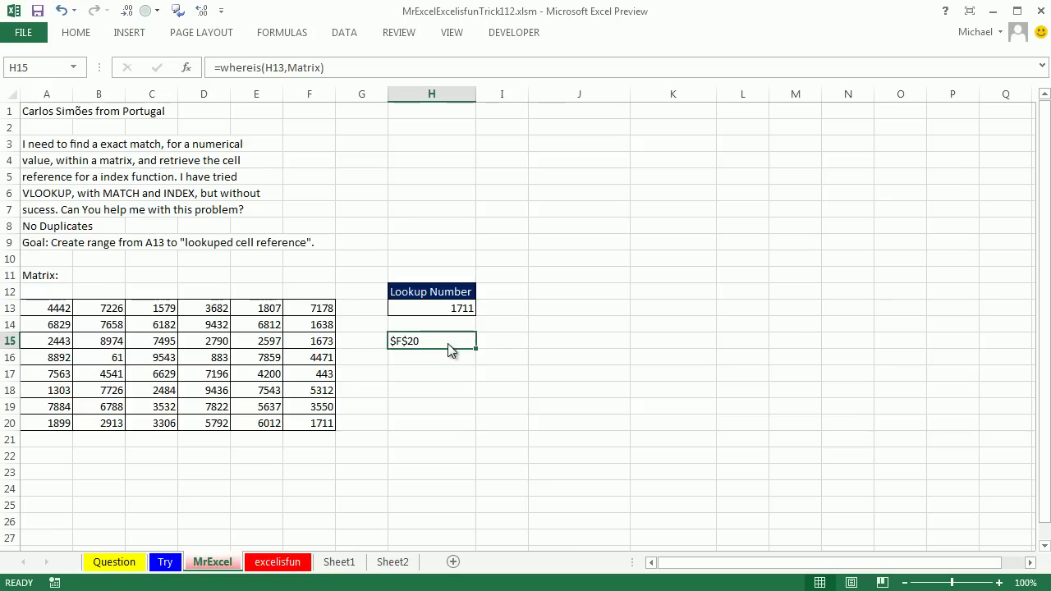
Step: Recommit H15's Whereis formula unchanged and switch to the excelisfun sheet
double_click(447, 343)
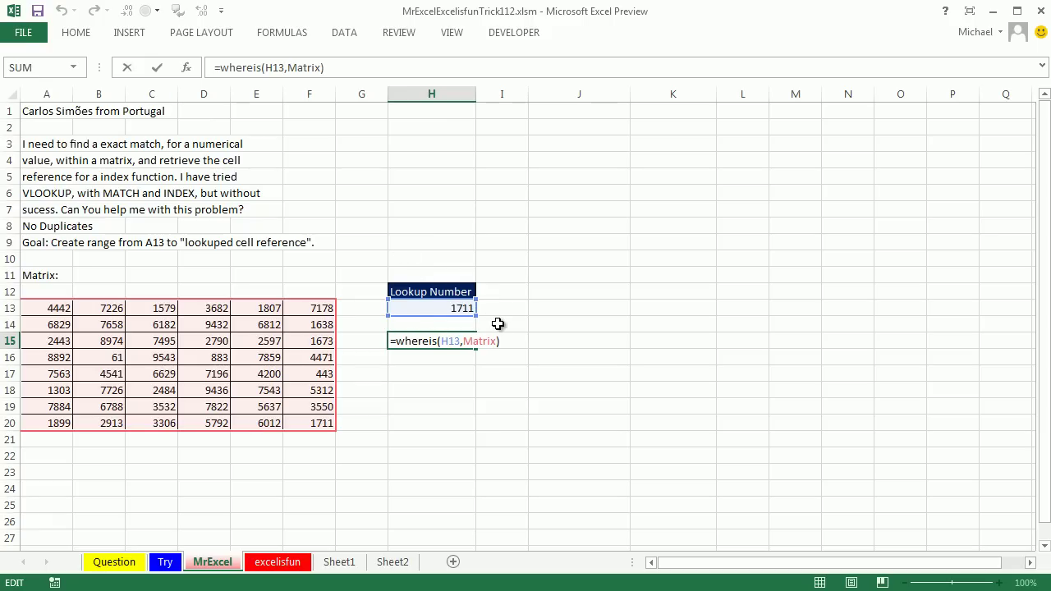
key(ctrl+Return)
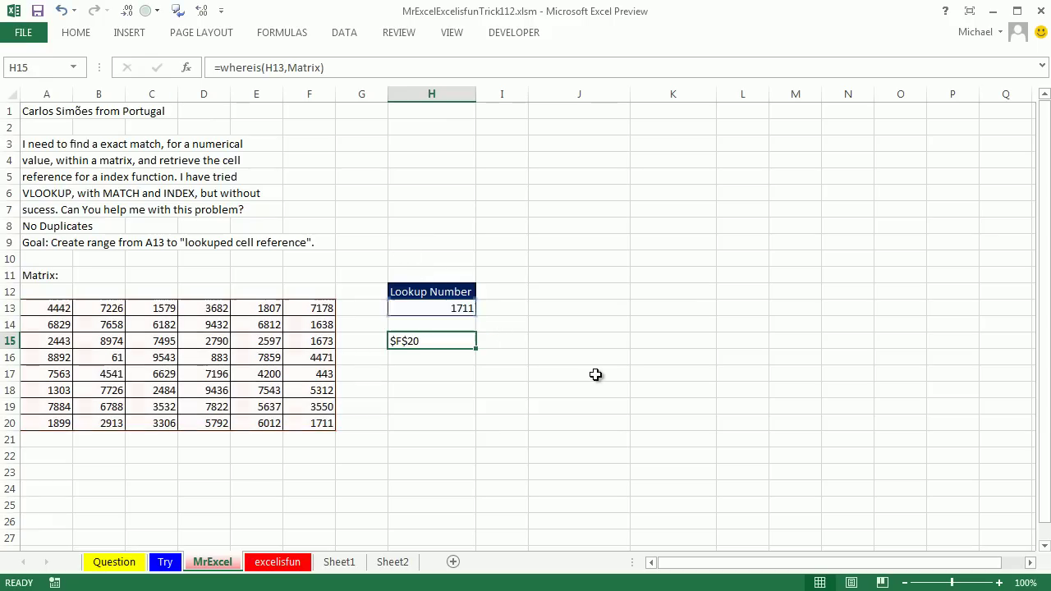
click(277, 564)
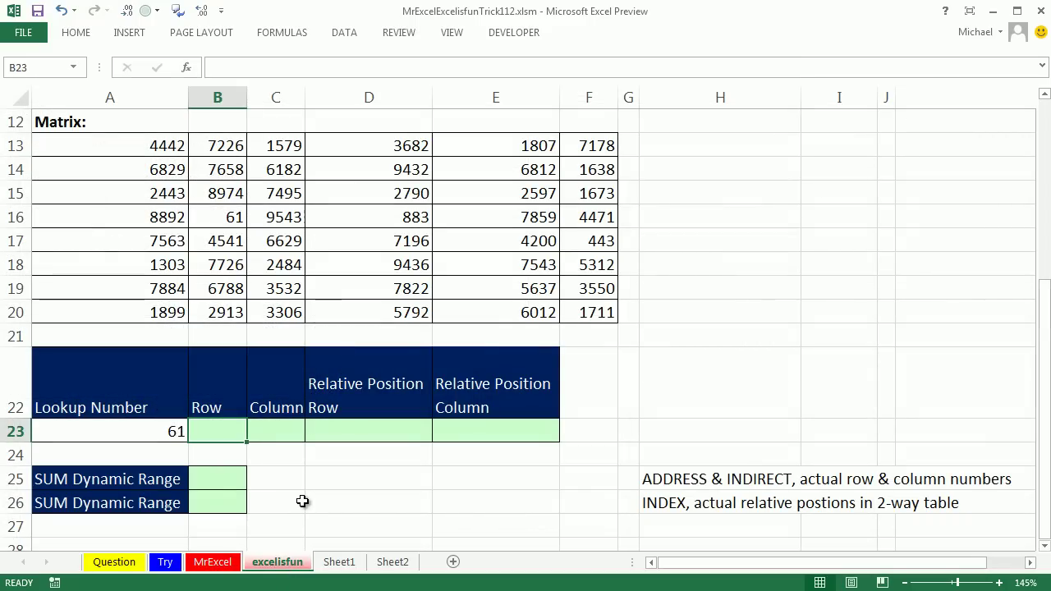
Step: Highlight the matrix A13:F20, row 16 and B13:B16 to show where 61 sits
drag(106, 149, 587, 308)
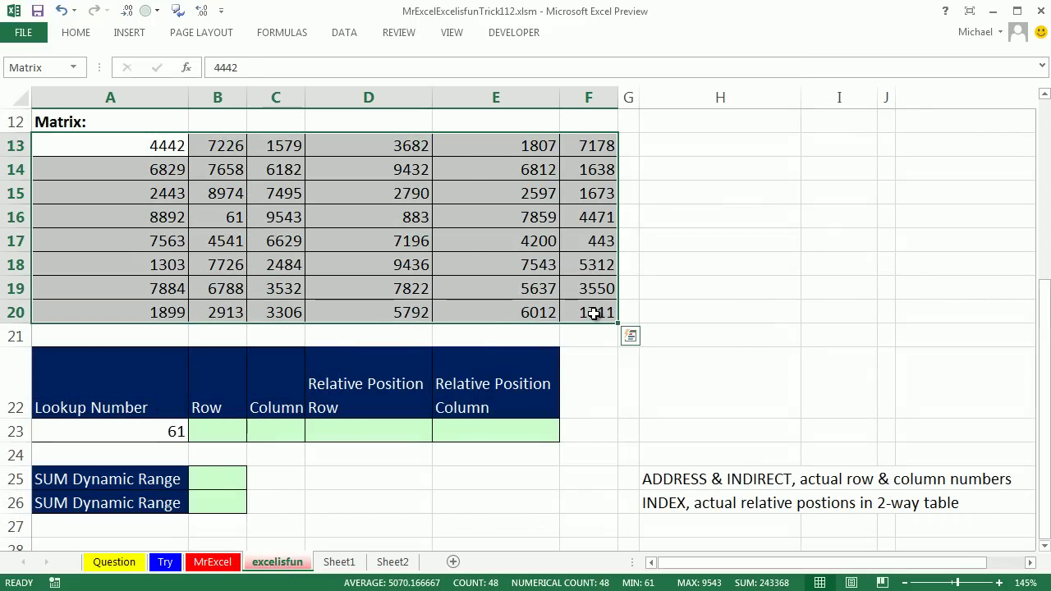
click(15, 216)
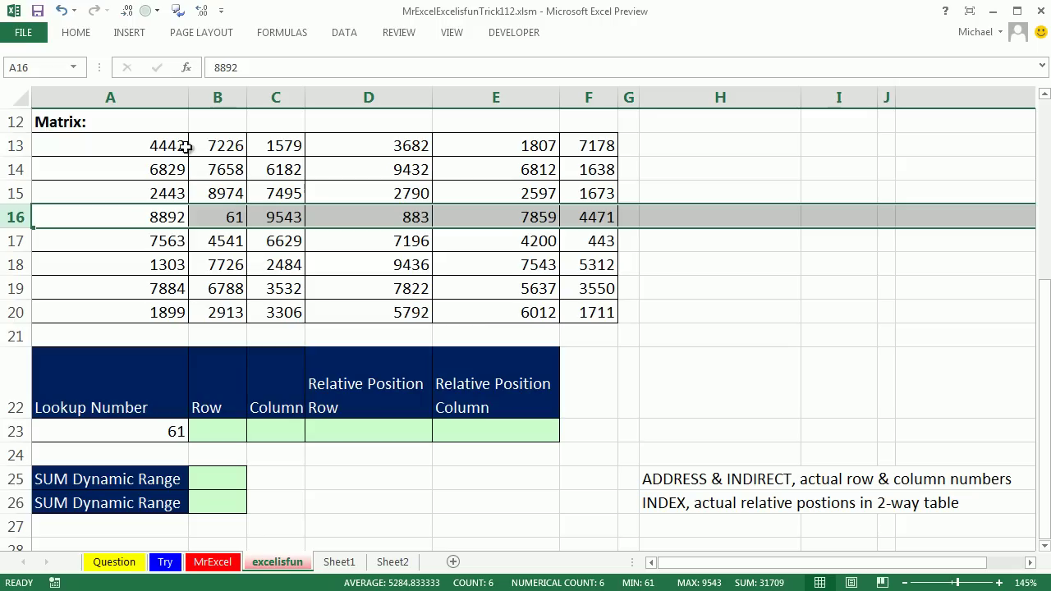
drag(201, 140, 206, 216)
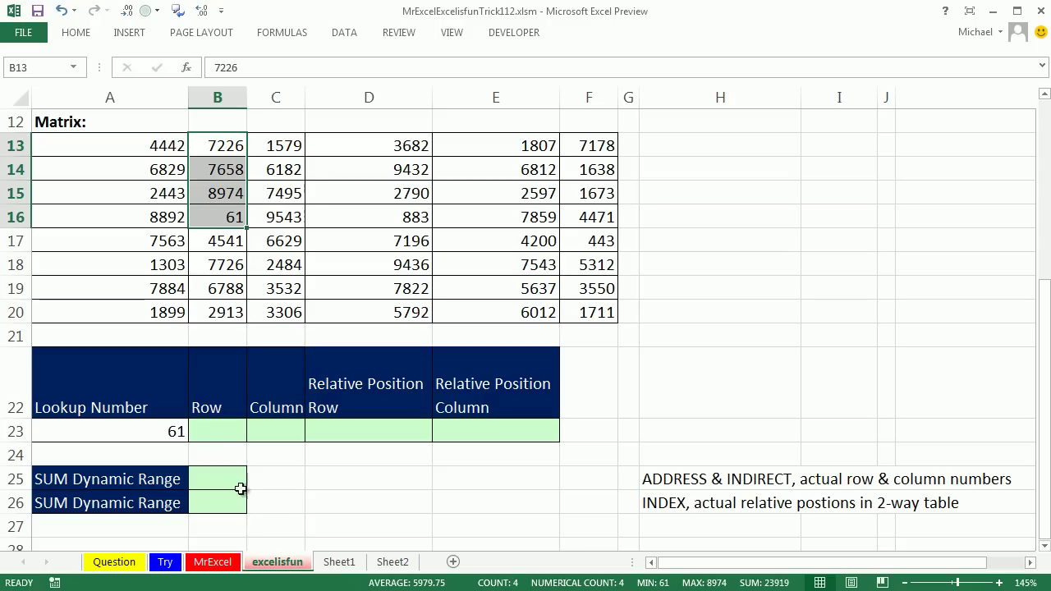
Step: Enter =(Matrix=A23) in B23 and preview its TRUE/FALSE array with F9 before restoring it
click(211, 427)
text(=)
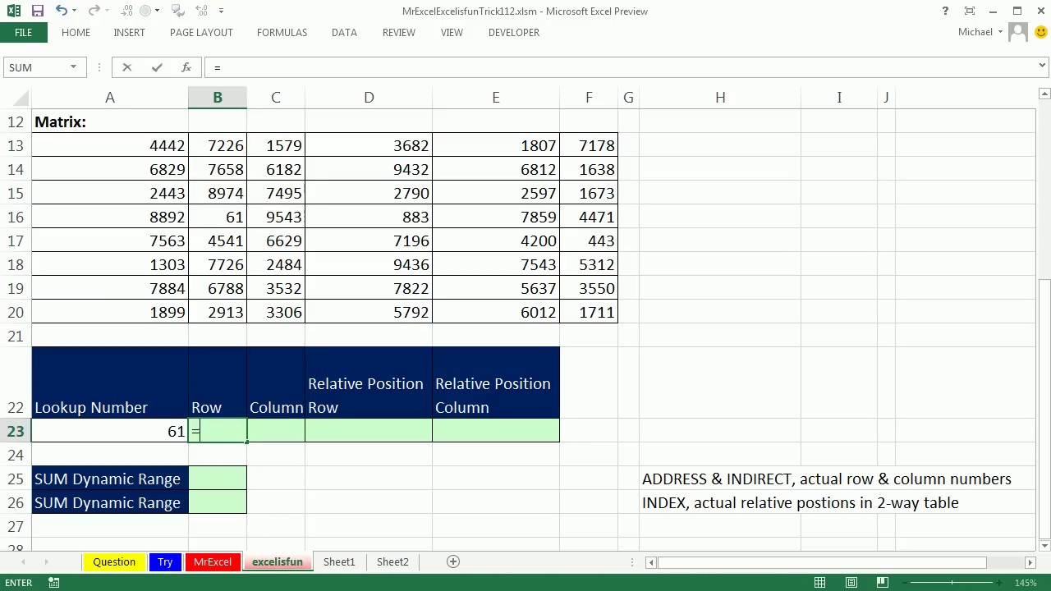
text(()
drag(96, 143, 581, 318)
text(=)
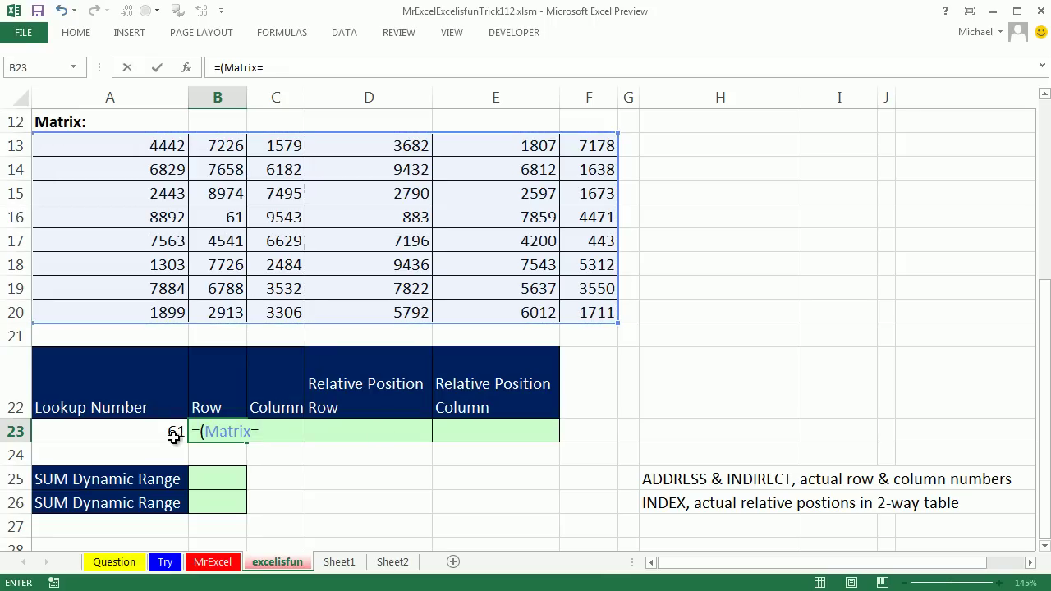
click(151, 435)
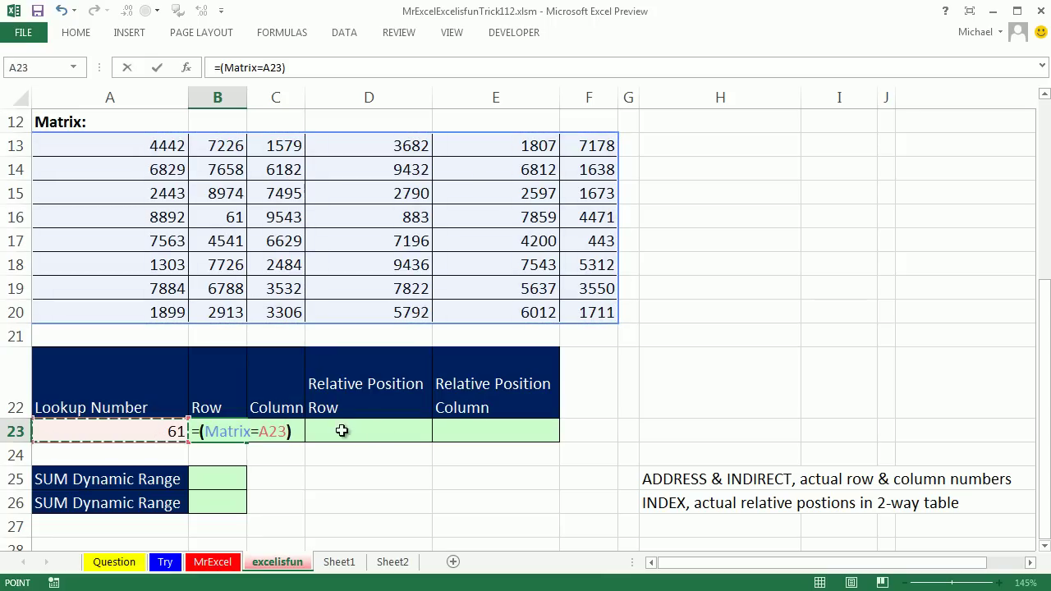
text())
key(F2)
key(shift+Home)
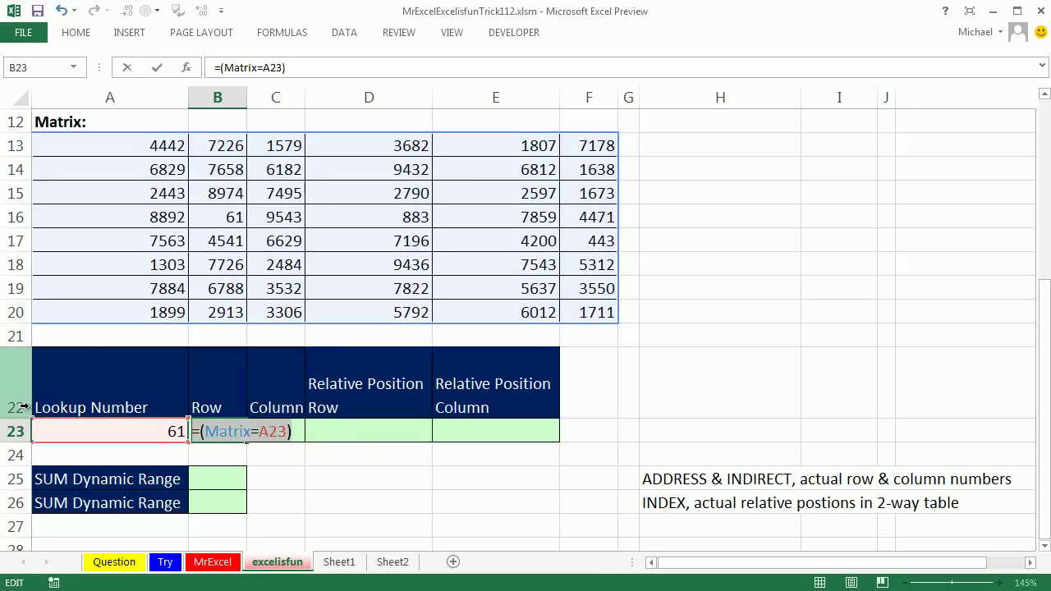
key(F9)
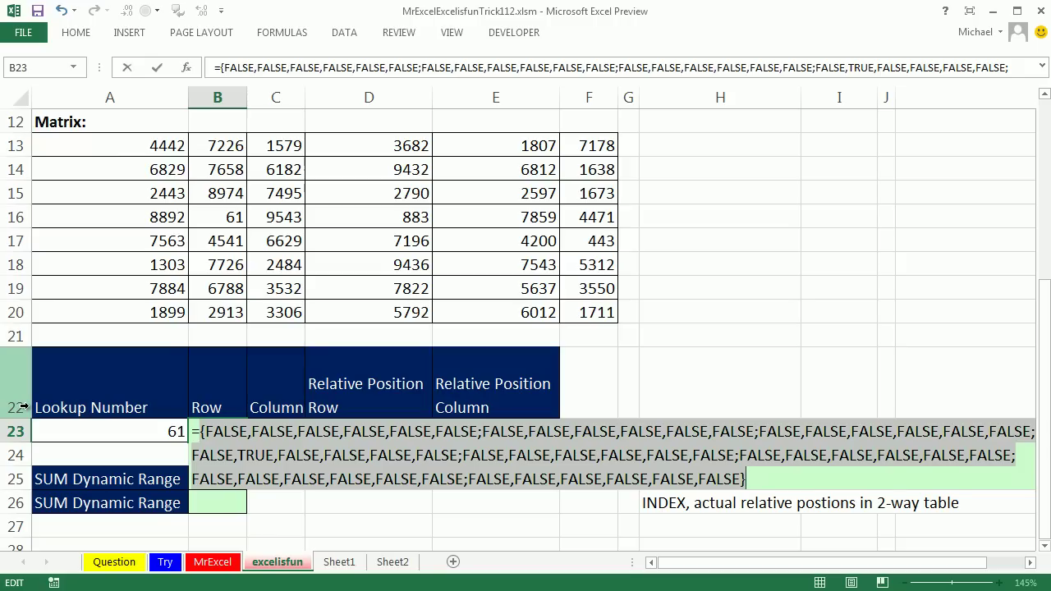
key(ctrl+z)
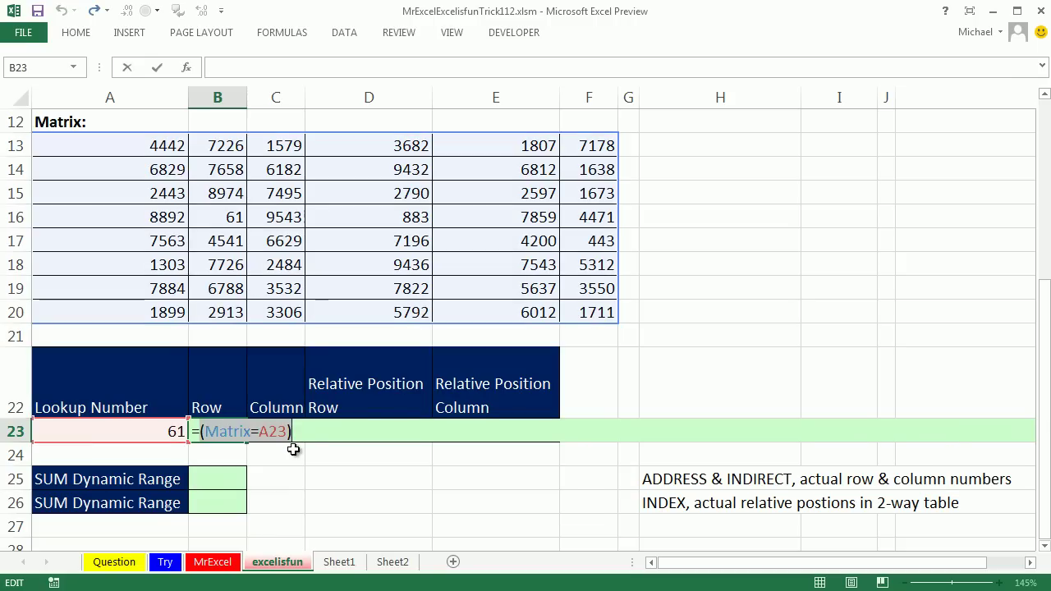
Step: Extend B23's formula to (Matrix=A23)*ROW(Matrix), fixing a mistyped 8
click(302, 431)
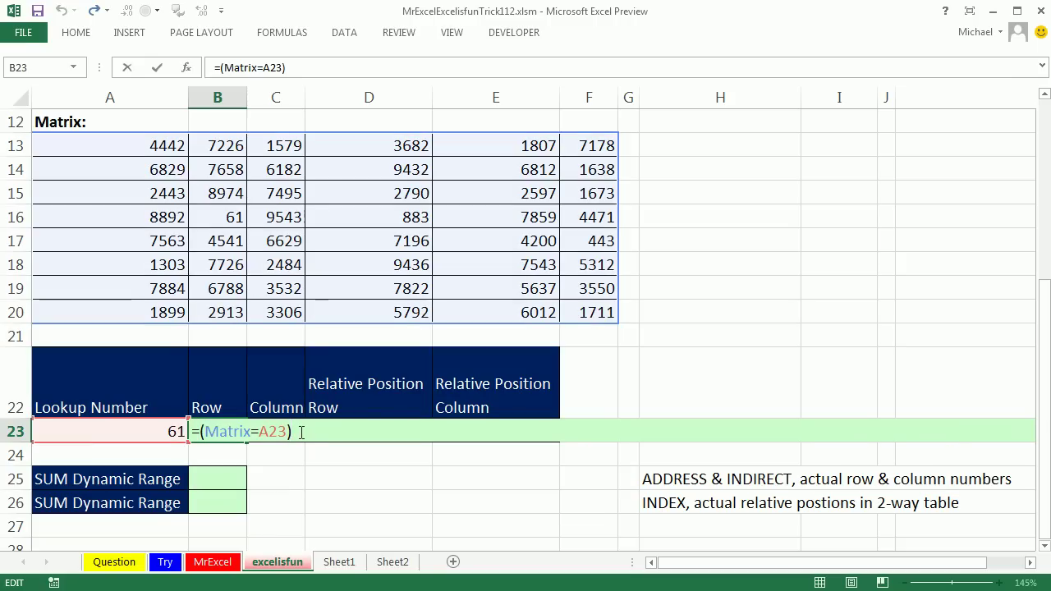
text(8row)
key(Tab)
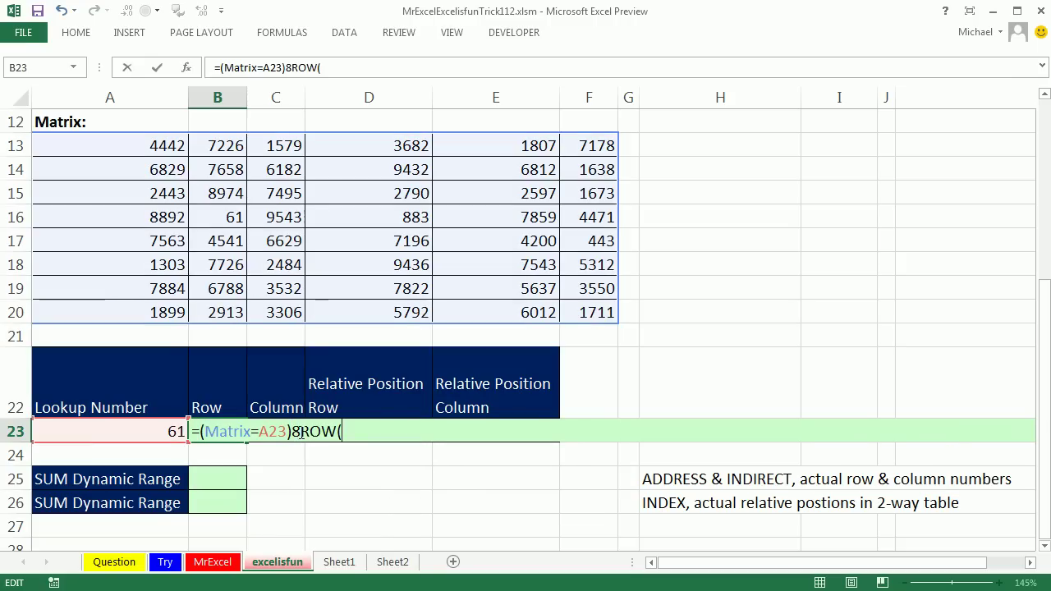
drag(146, 141, 568, 317)
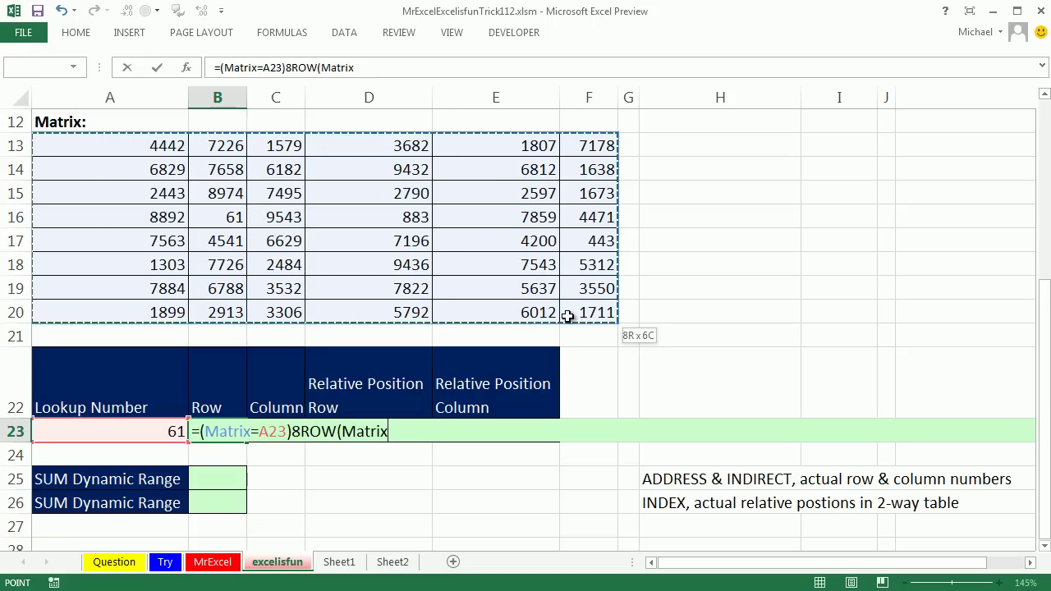
text())
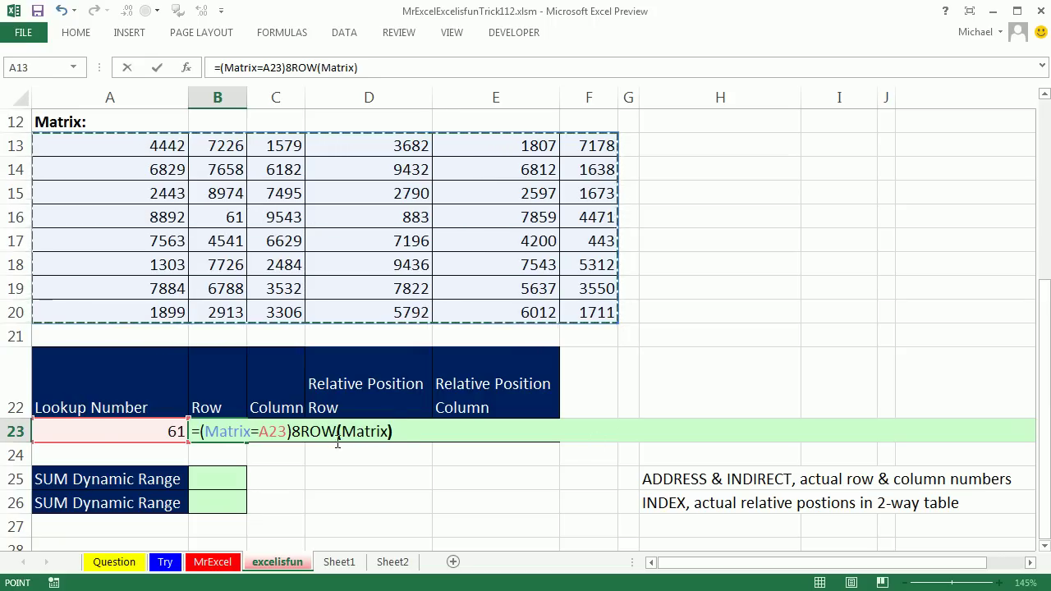
click(294, 431)
key(Delete)
text(*)
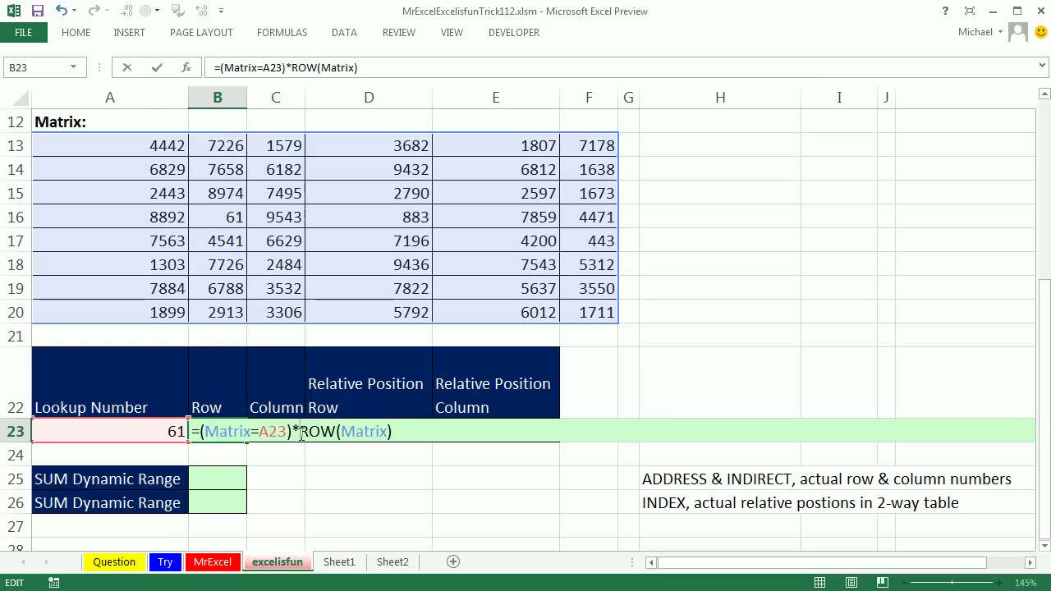
Step: Preview ROW(Matrix) and the whole product array with F9, restoring the formula each time
drag(302, 435, 588, 450)
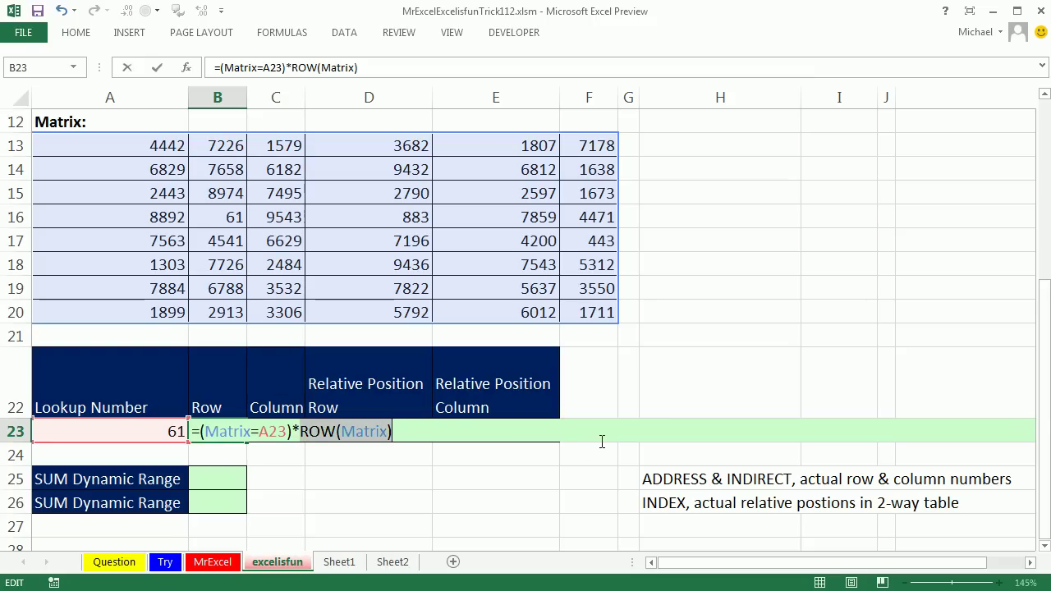
key(F9)
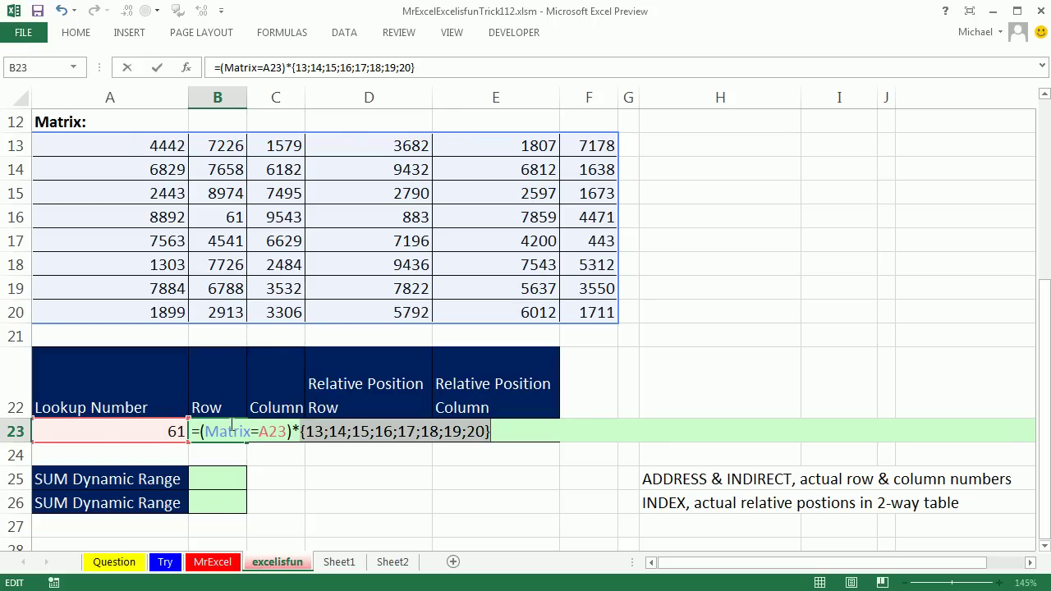
key(ctrl+z)
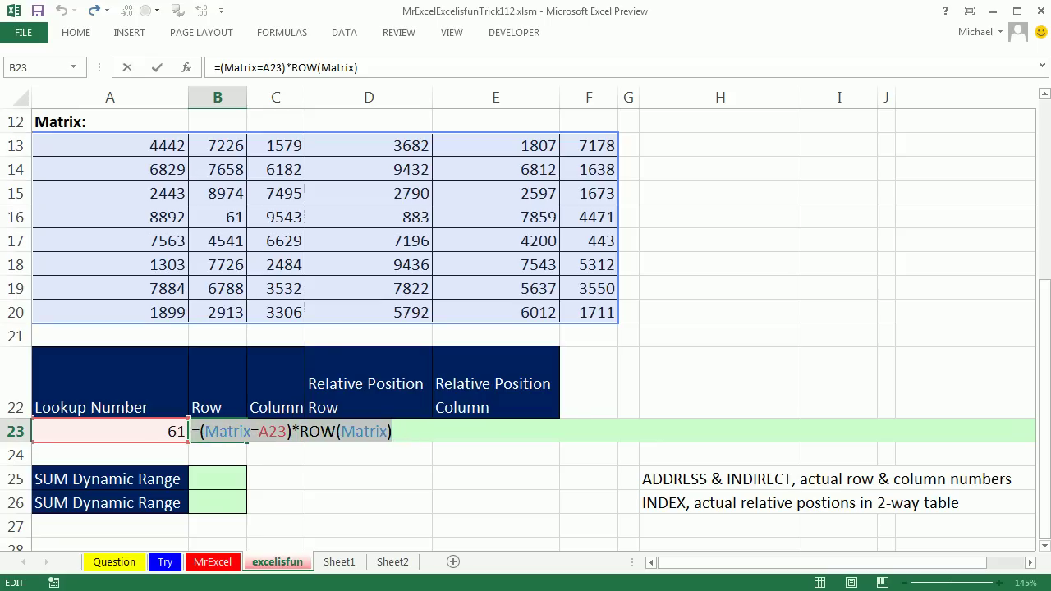
key(F9)
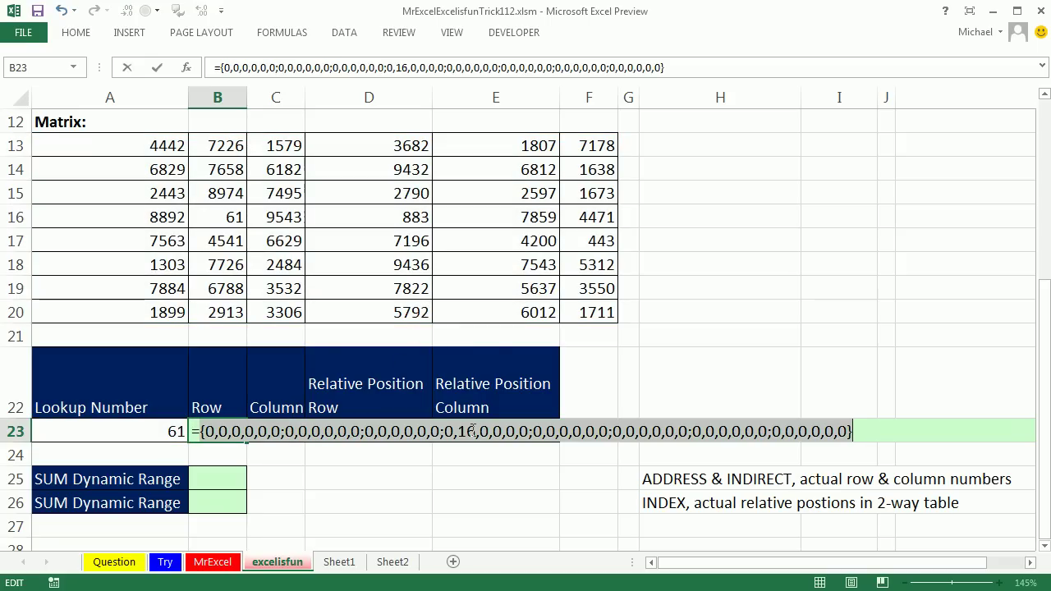
key(ctrl+z)
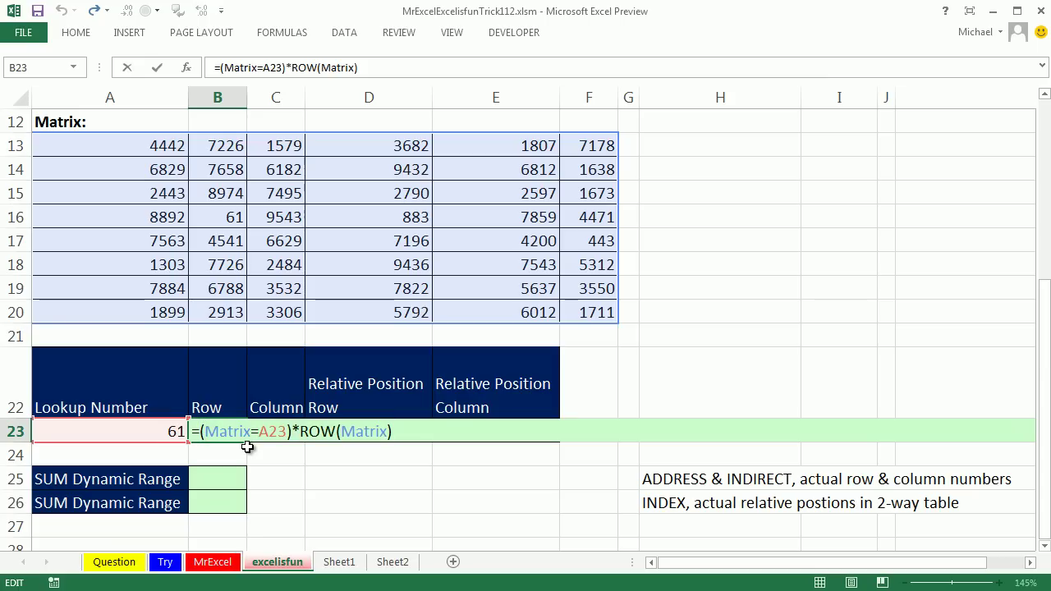
Step: Wrap the expression in SUMPRODUCT and enter it in B23, returning row 16
text(SUMPRODUCT)
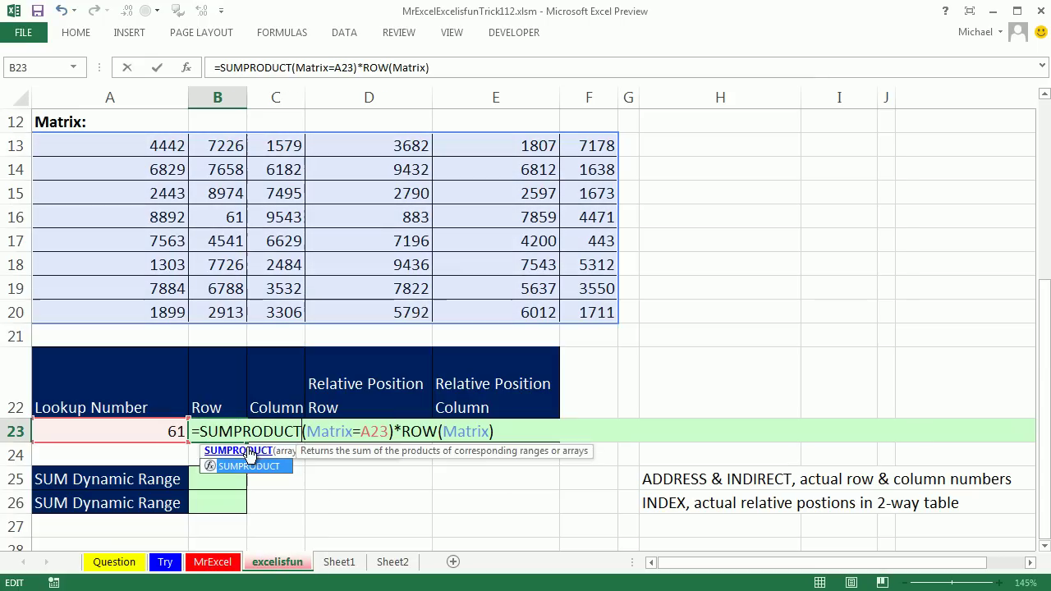
text(()
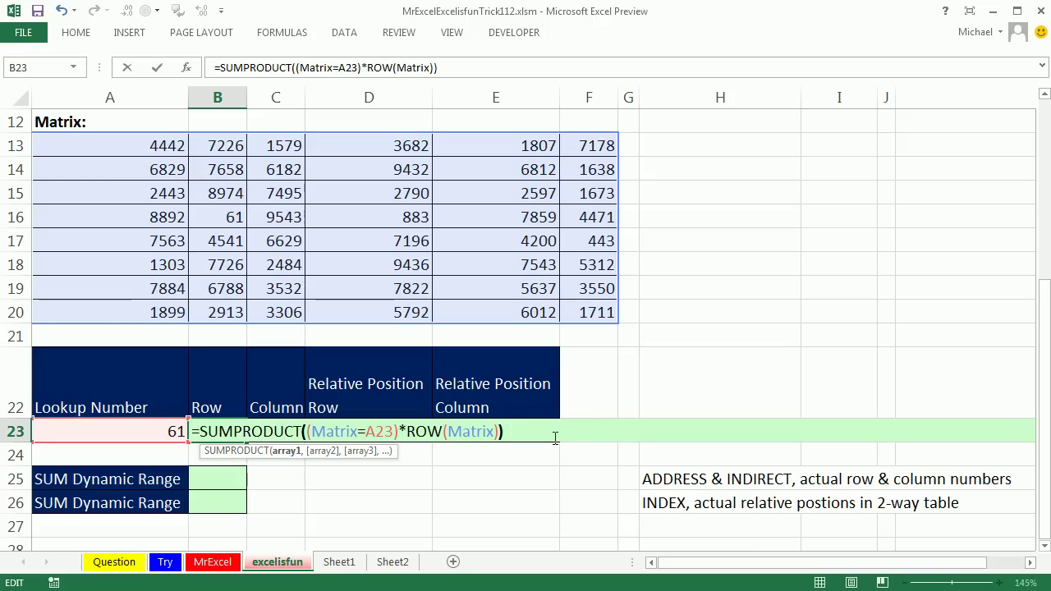
key(Right)
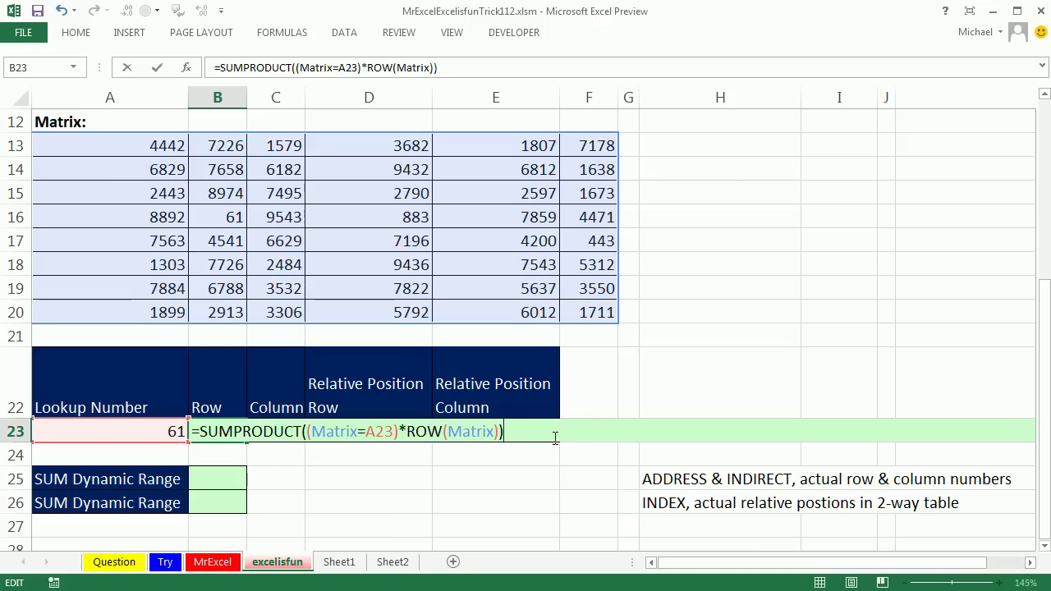
drag(555, 437, 52, 419)
key(ctrl+c)
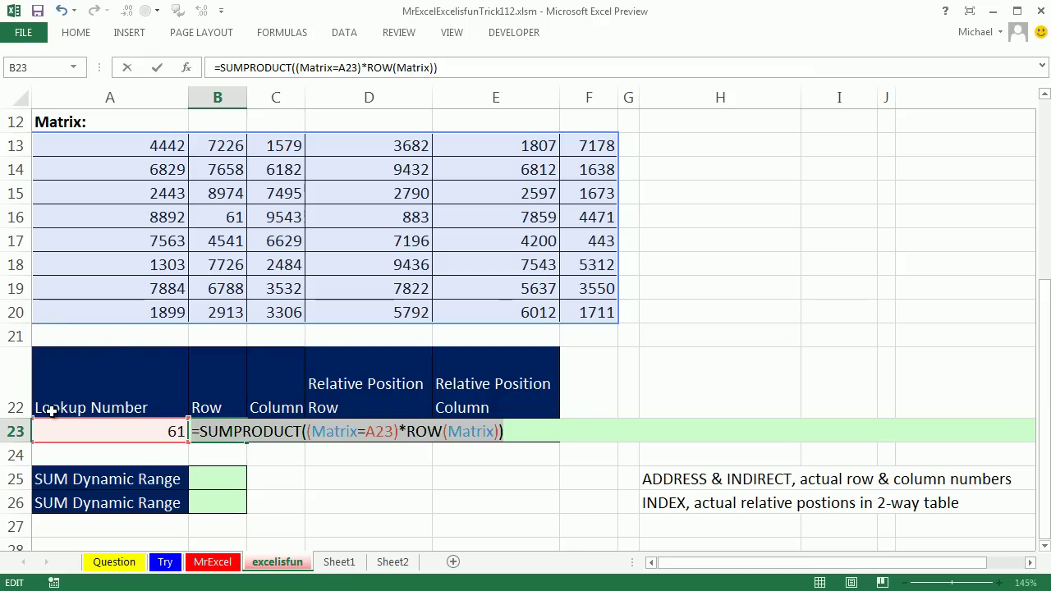
click(399, 430)
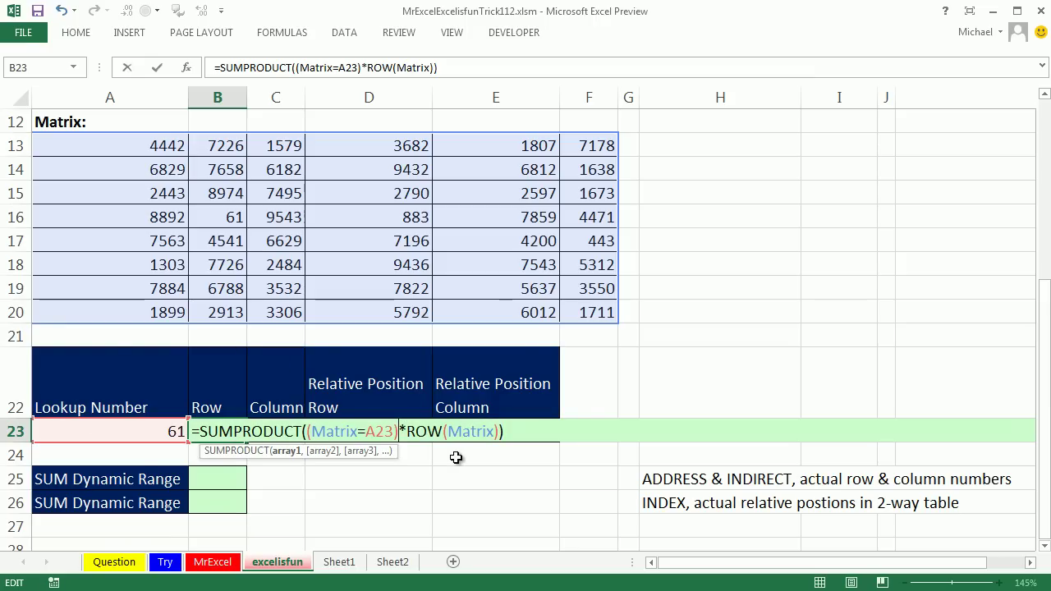
key(ctrl+Return)
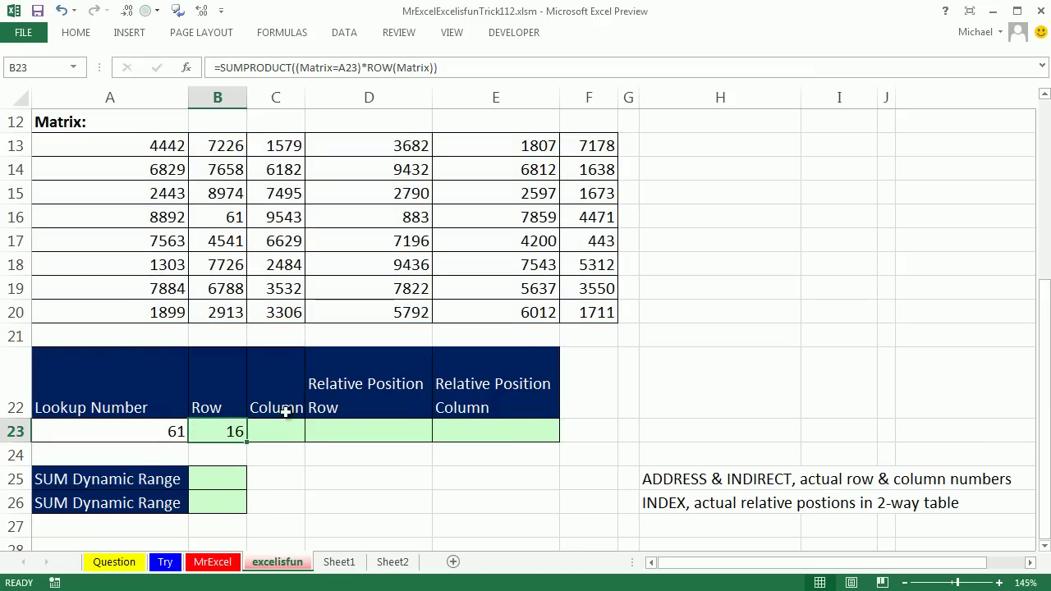
Step: Paste the formula into C23 with ROW changed to COLUMN, returning column 2
click(291, 429)
key(F2)
key(ctrl+v)
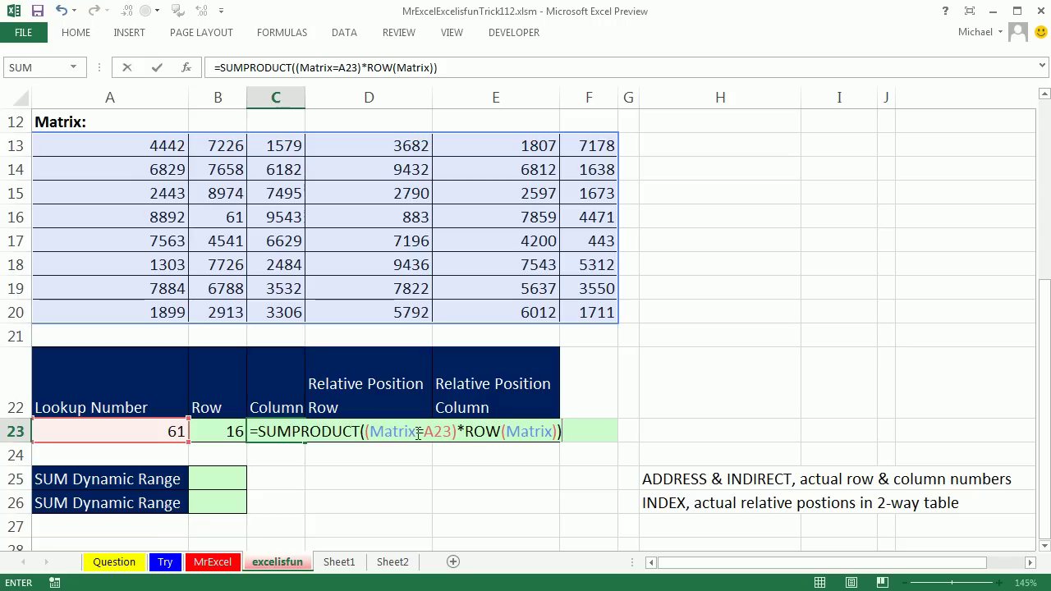
double_click(485, 430)
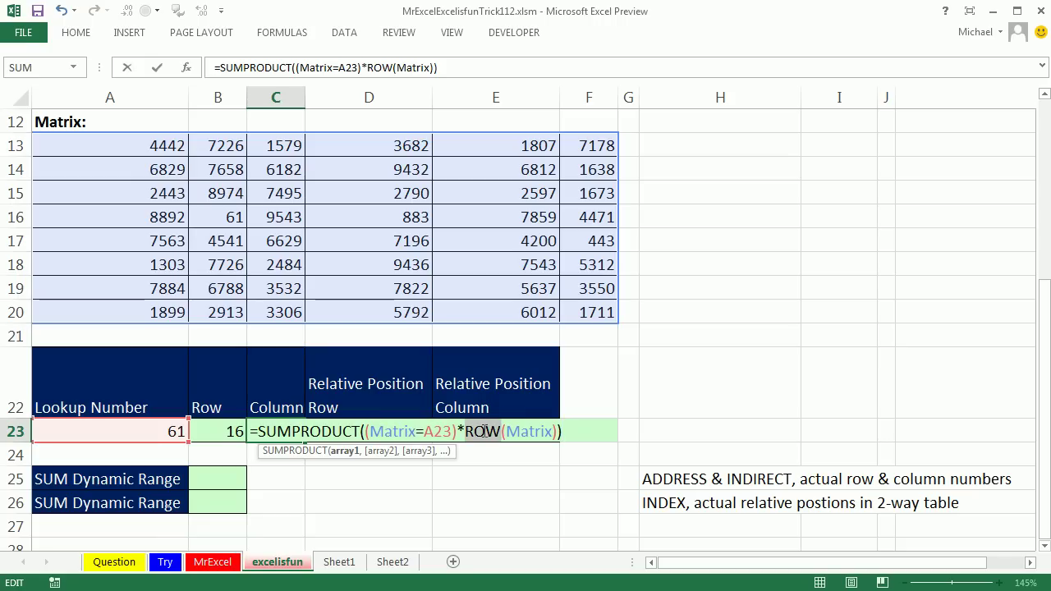
text(COLUMN)
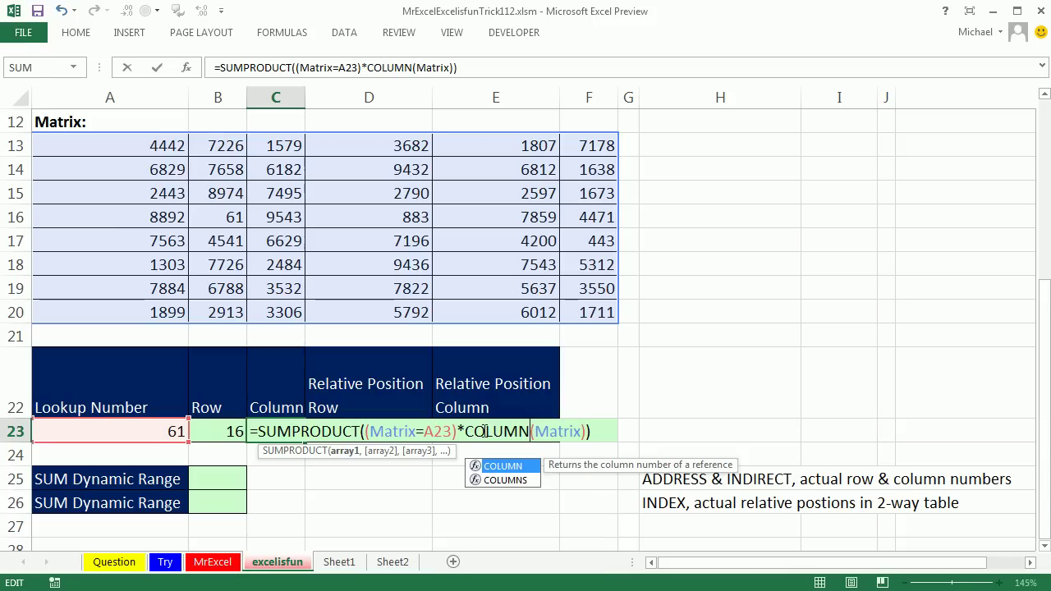
key(ctrl+Return)
click(202, 478)
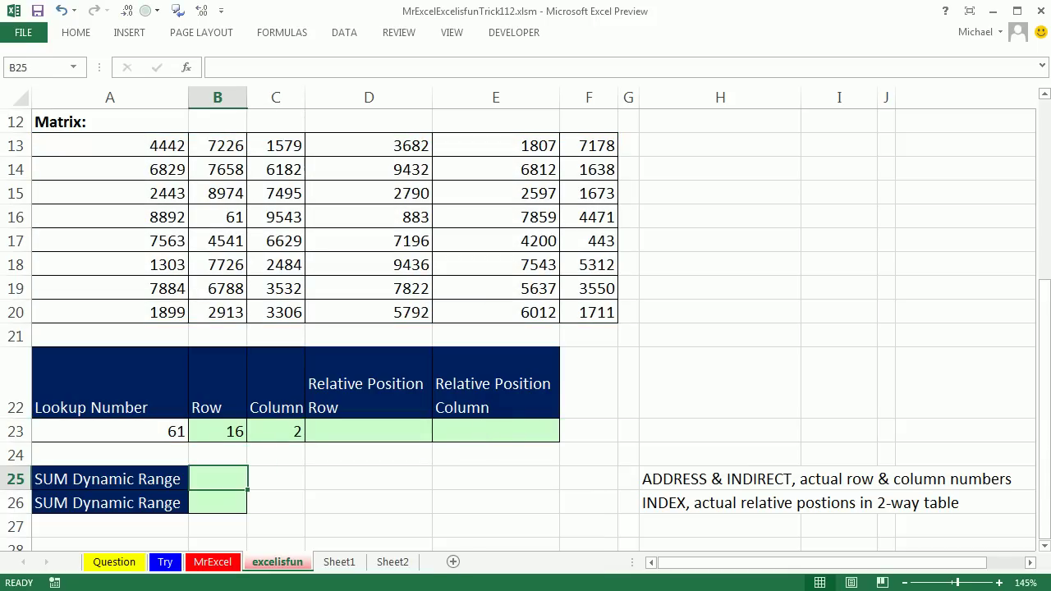
Step: Copy the row and column SUMPRODUCT formulas from B23 and C23
double_click(234, 431)
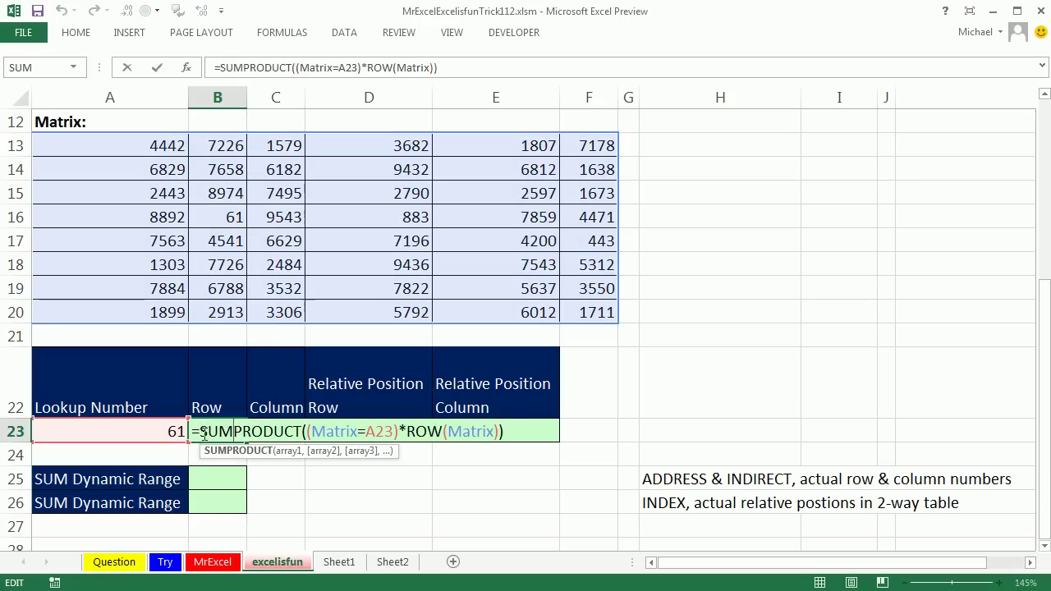
drag(202, 433, 549, 433)
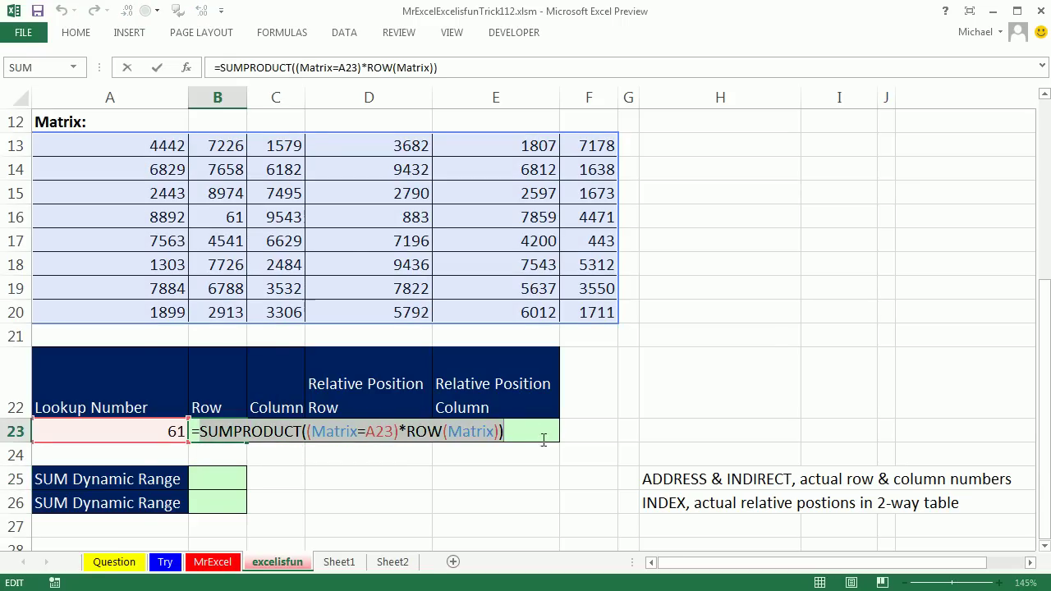
key(ctrl+c)
key(ctrl+c)
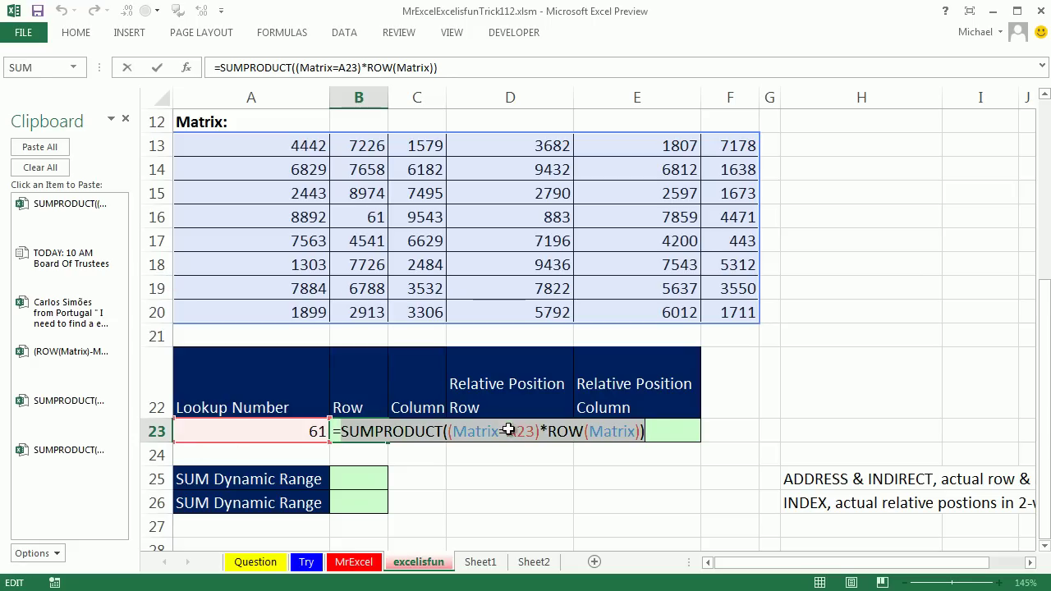
click(441, 429)
double_click(433, 431)
drag(399, 431, 750, 441)
key(ctrl+c)
key(Escape)
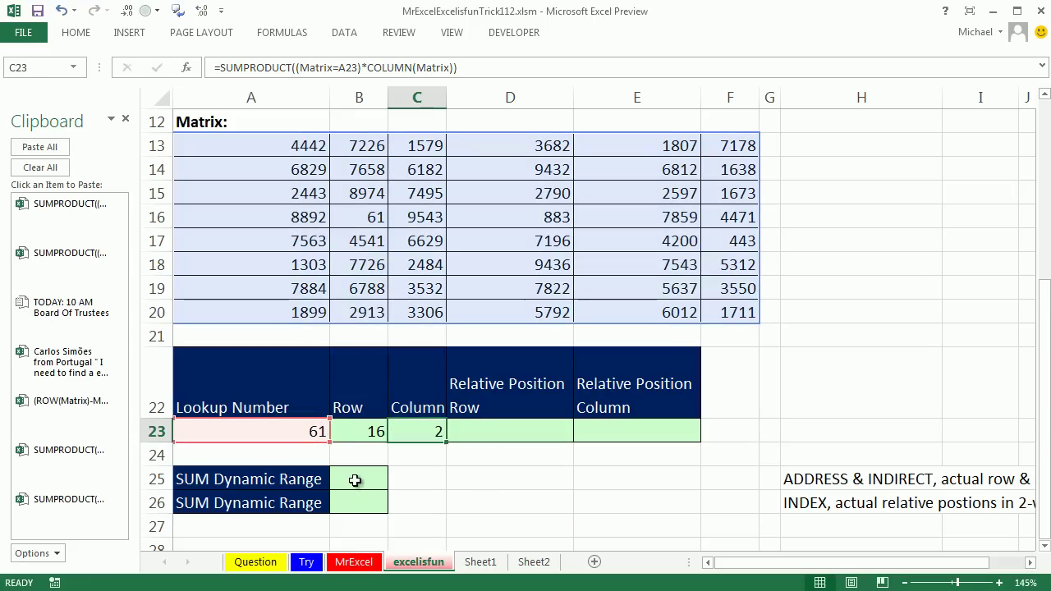
Step: Enter =ADDRESS(row formula, column formula, 4) in B25, giving the relative address B16
click(352, 476)
text(=ad)
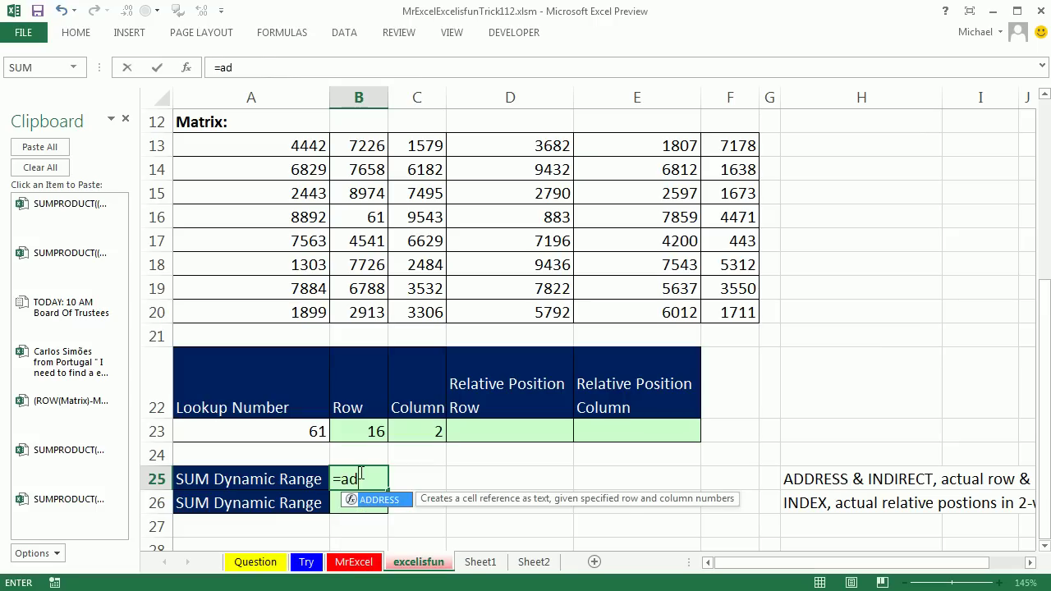
key(Tab)
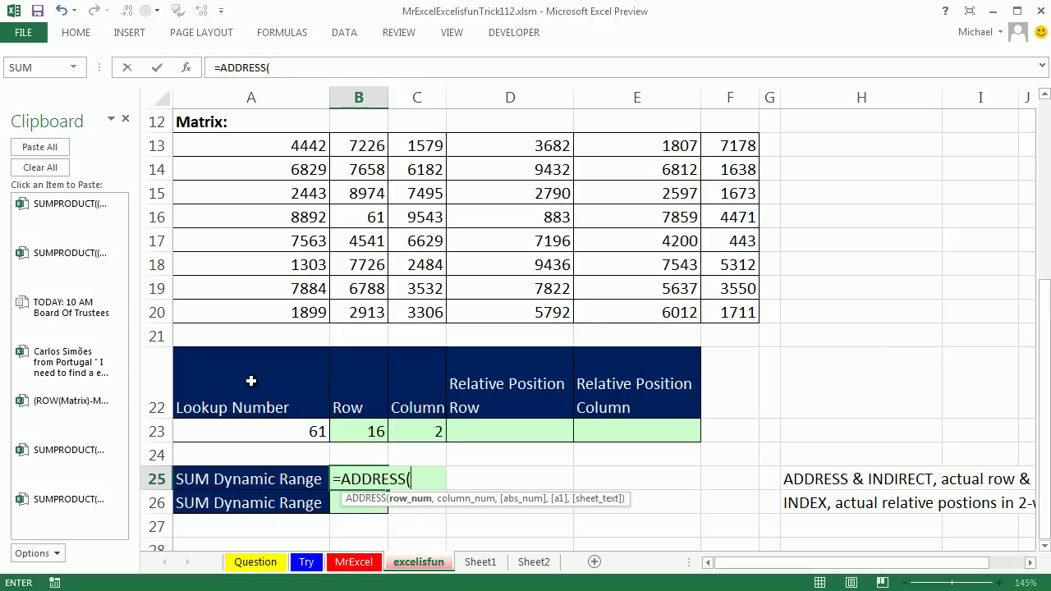
click(84, 275)
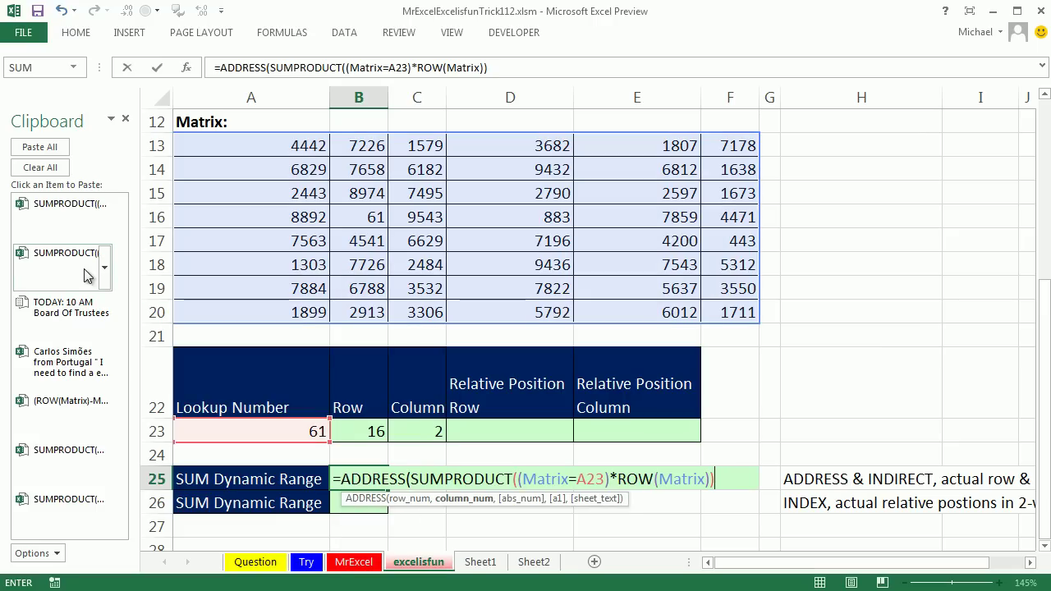
text(,)
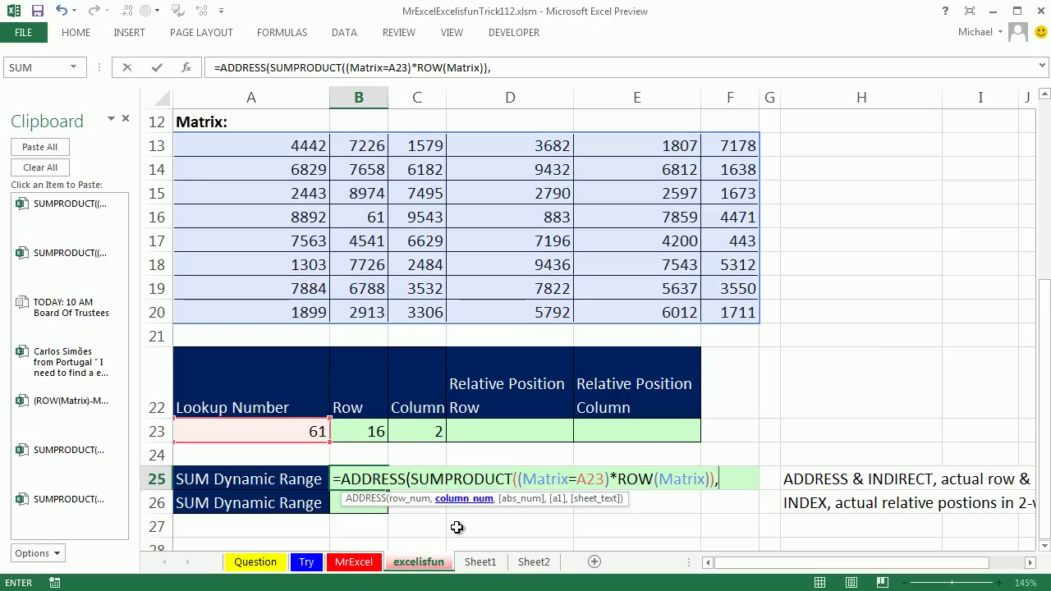
click(74, 208)
text(,)
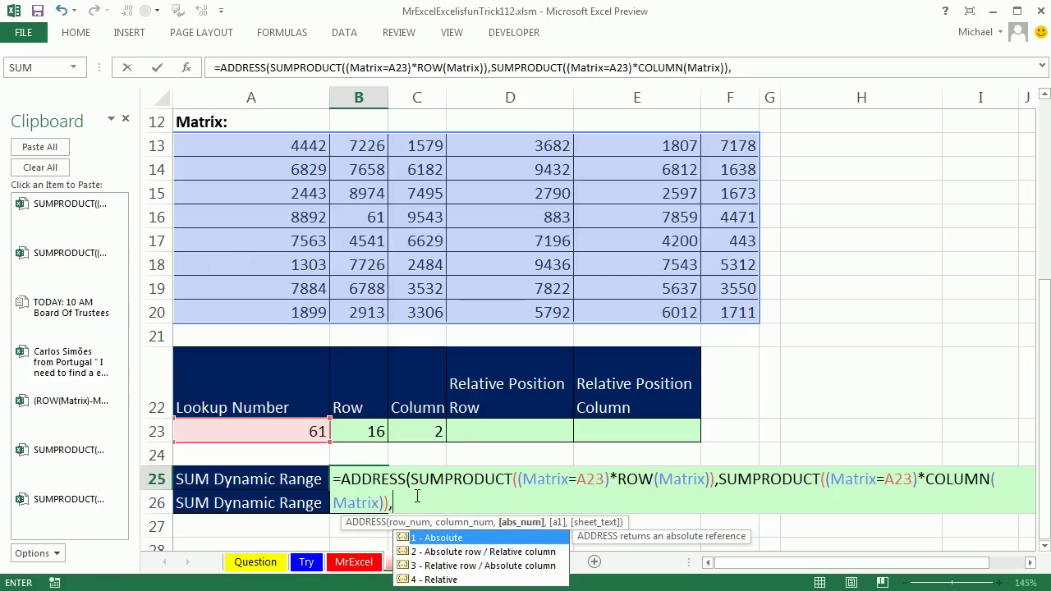
text(4))
key(ctrl+Return)
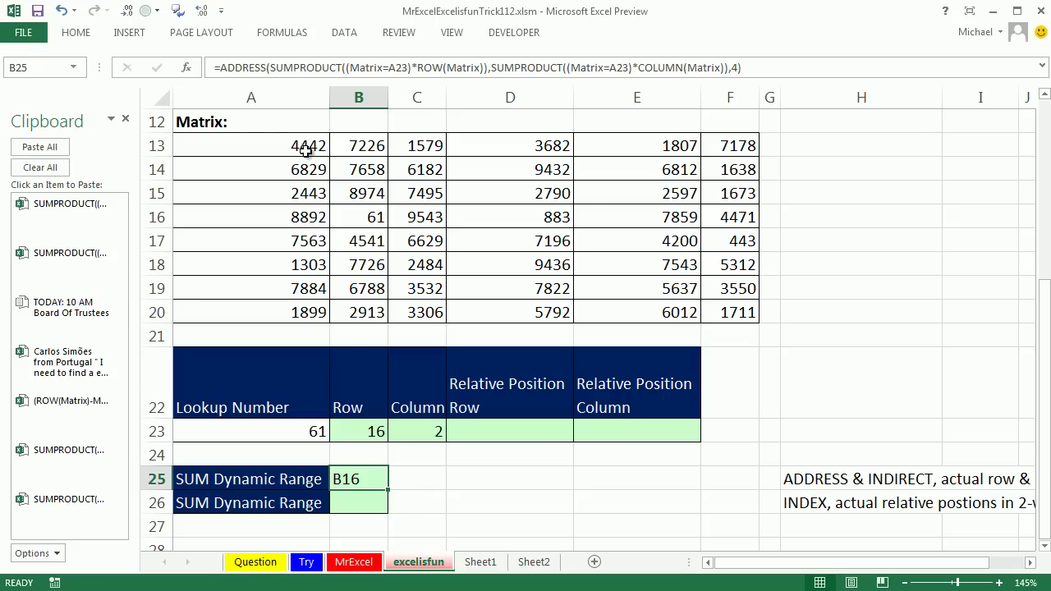
Step: Mark the block from A13 to C17, then reopen B25's formula right after the equals sign
mouse_move(255, 142)
mouse_down()
mouse_move(305, 145)
mouse_move(364, 223)
mouse_move(239, 164)
mouse_move(270, 143)
mouse_up()
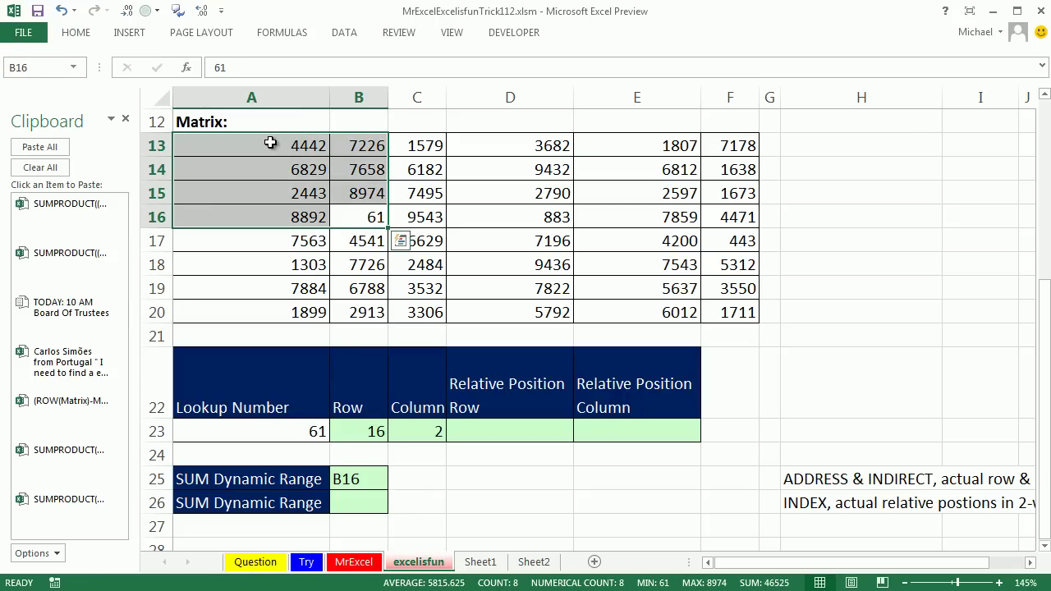
click(433, 239)
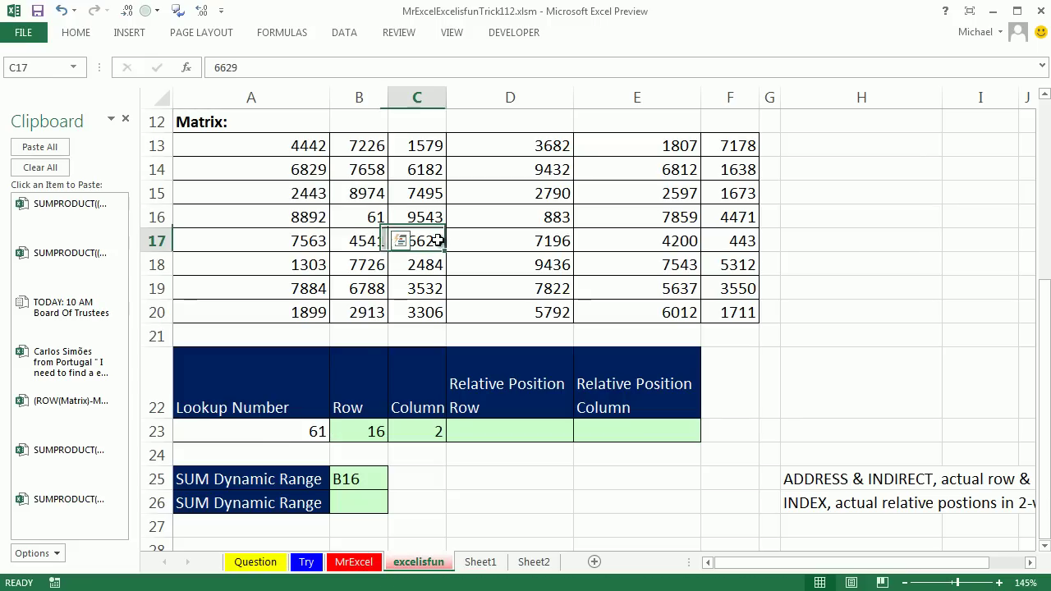
drag(439, 240, 244, 140)
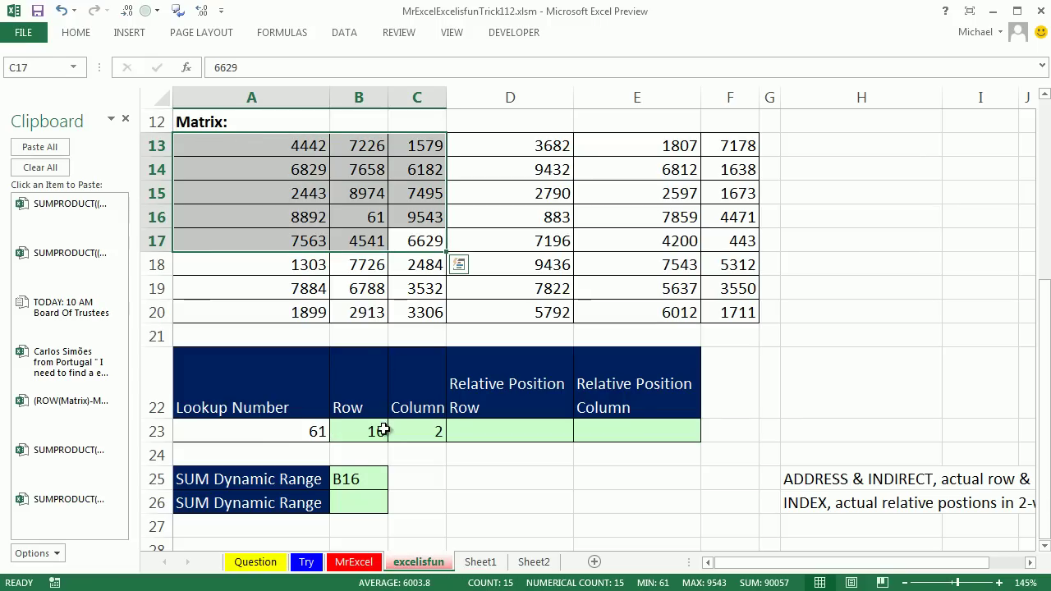
double_click(366, 479)
click(341, 480)
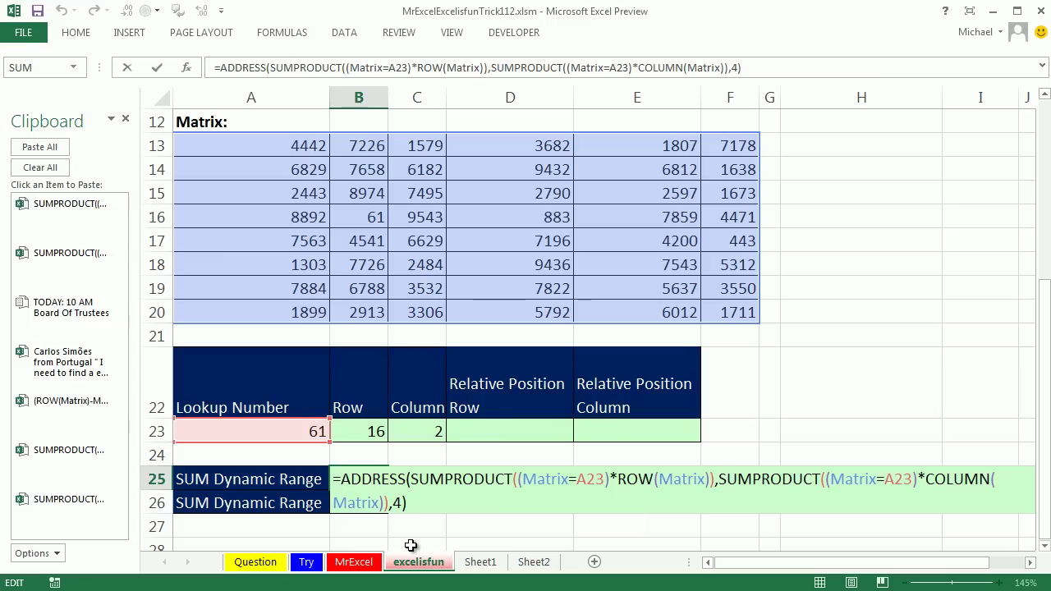
Step: Wrap B25's ADDRESS in INDIRECT("A13:"&…) to reference the range from A13
text(in)
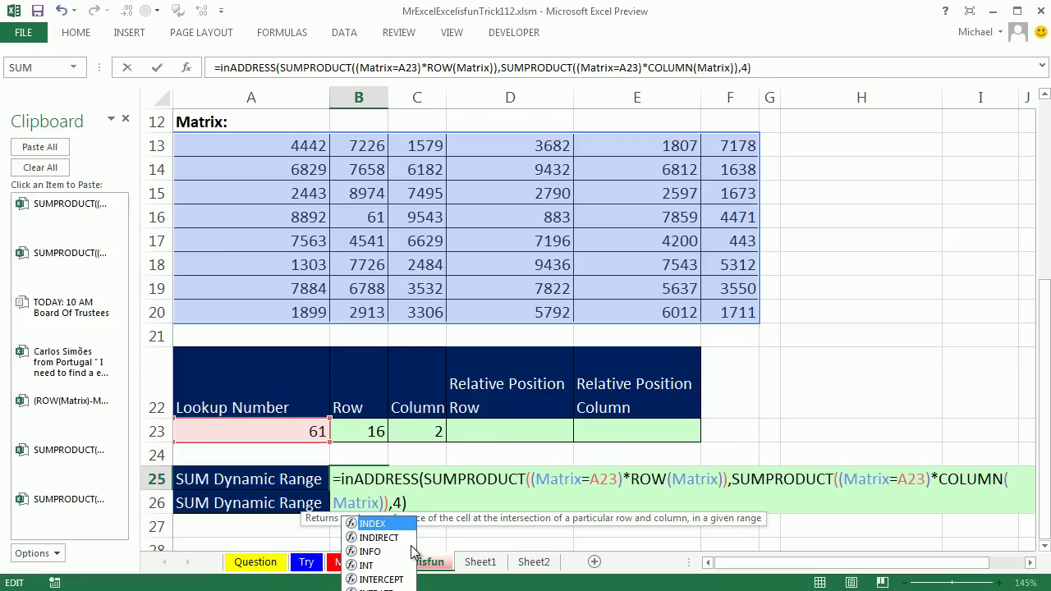
double_click(409, 537)
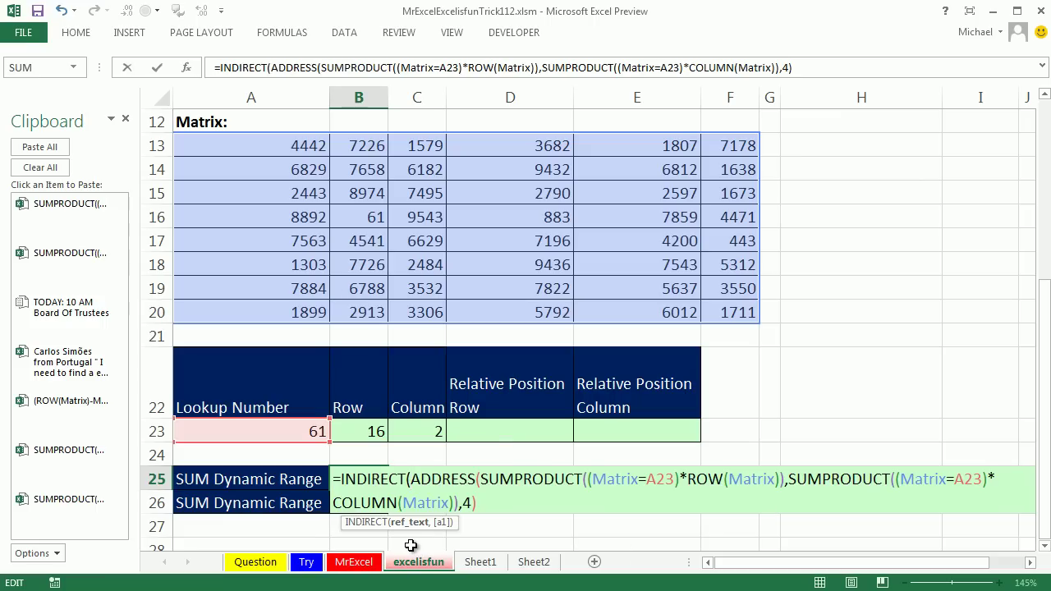
text(")
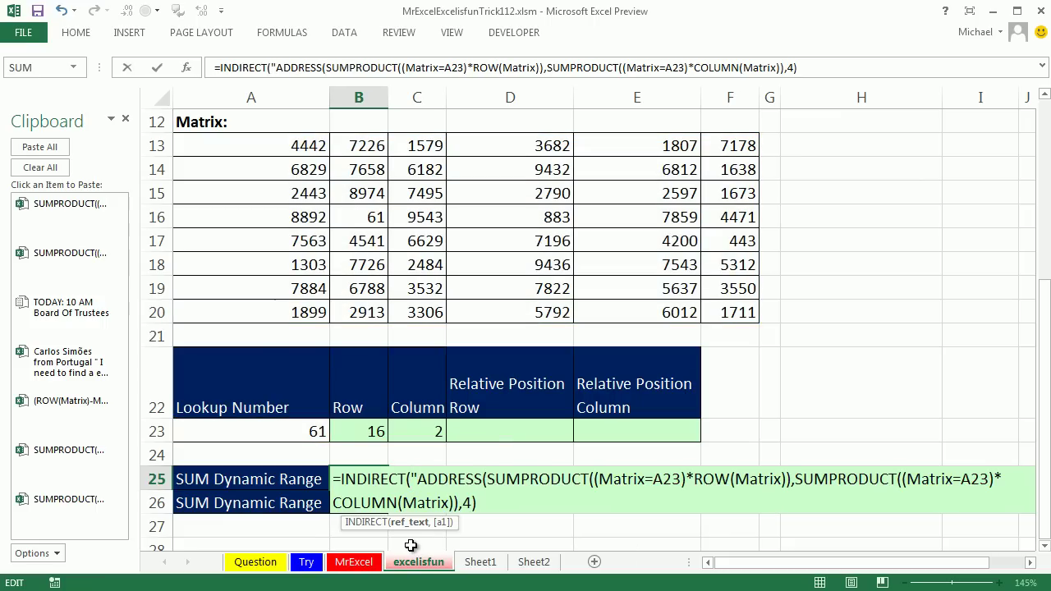
text(A13)
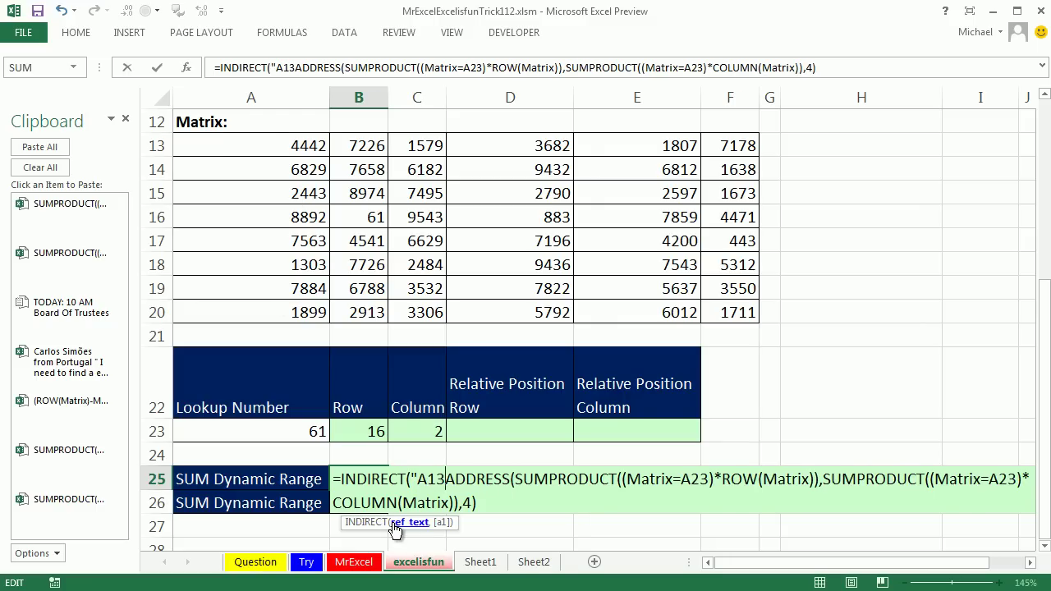
text(:)
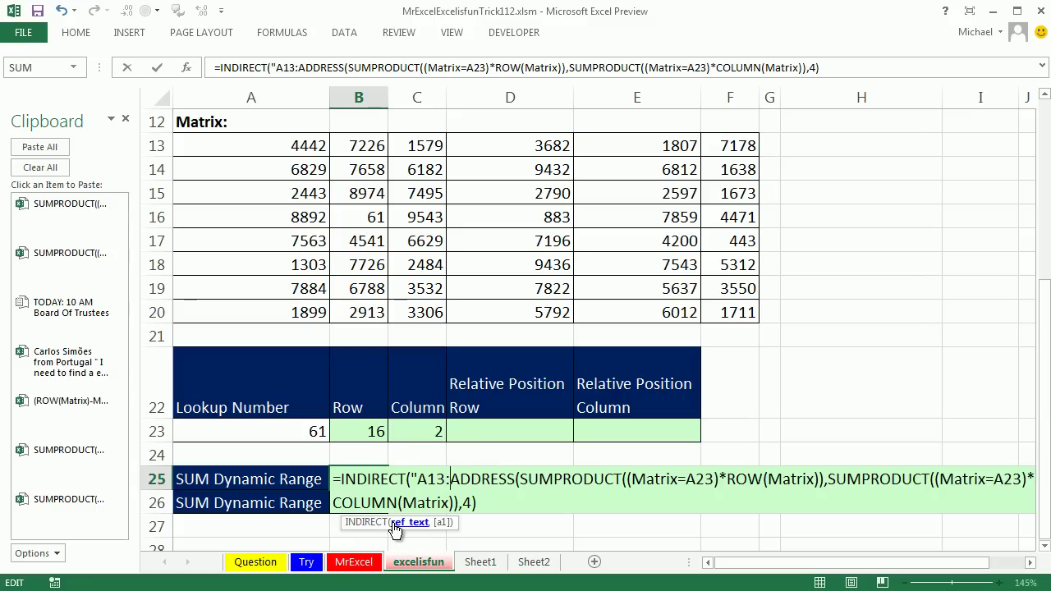
text("&)
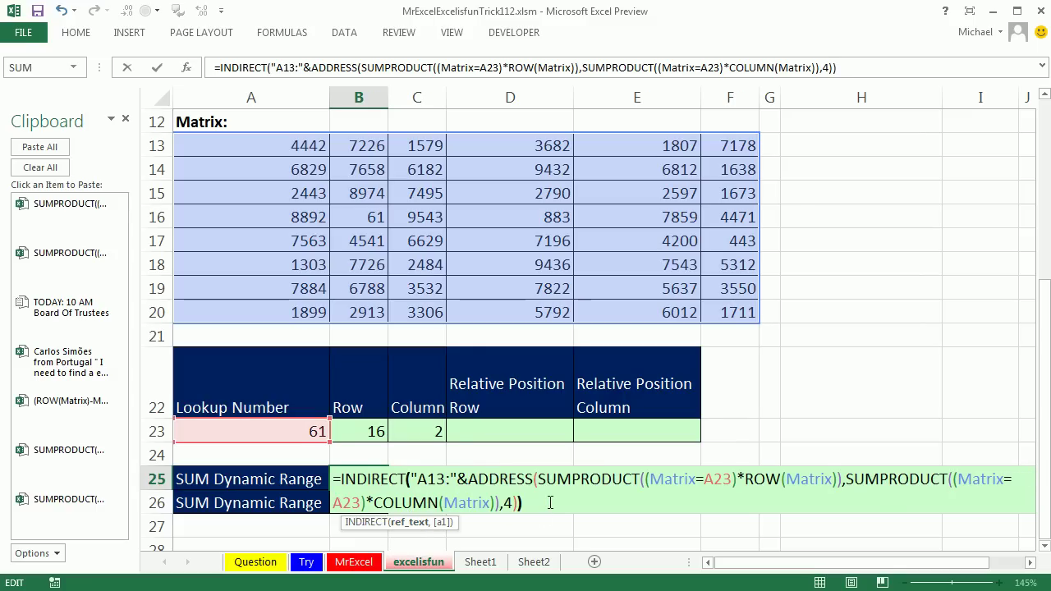
Step: Preview the INDIRECT result {4442,7226;6829,7658;2443,8974;8892,61} with F9, then restore it
key(ctrl+shift+Home)
key(shift+Right)
key(F9)
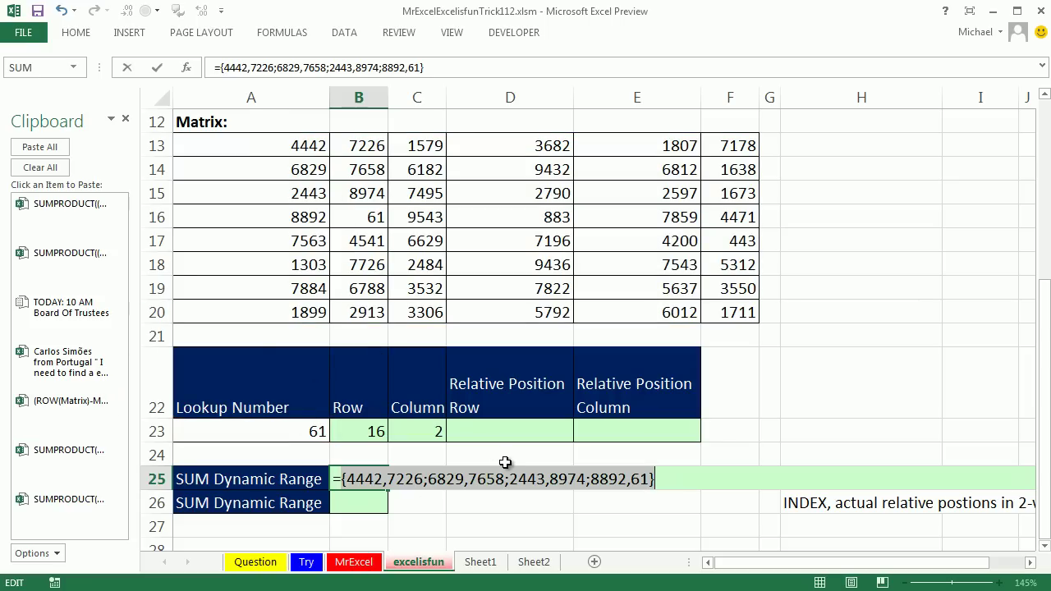
key(ctrl+z)
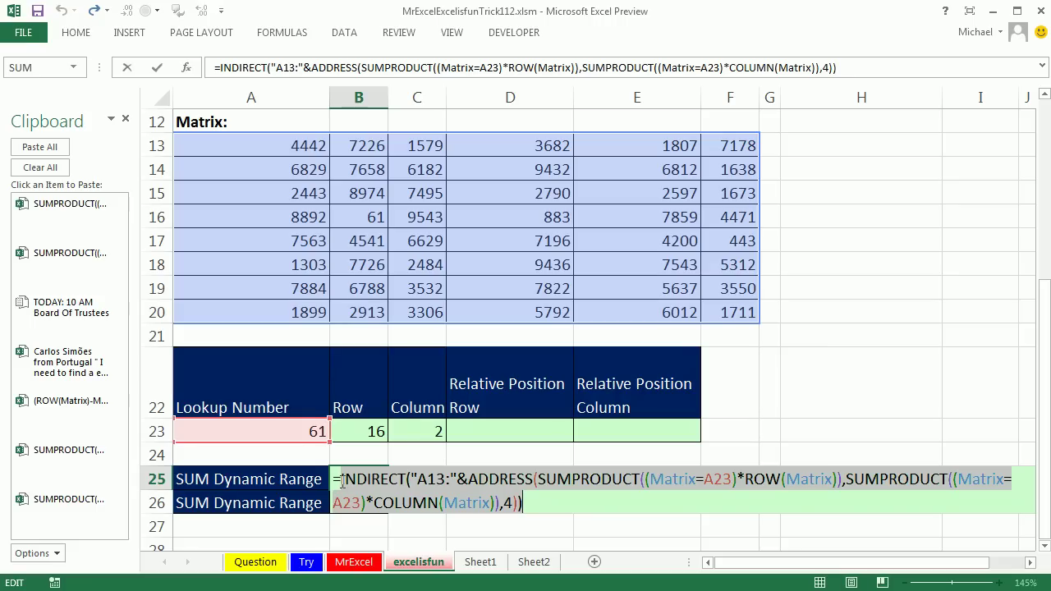
Step: Wrap B25's INDIRECT range in SUM, returning 46525, and review the formula
click(342, 481)
text(SUM()
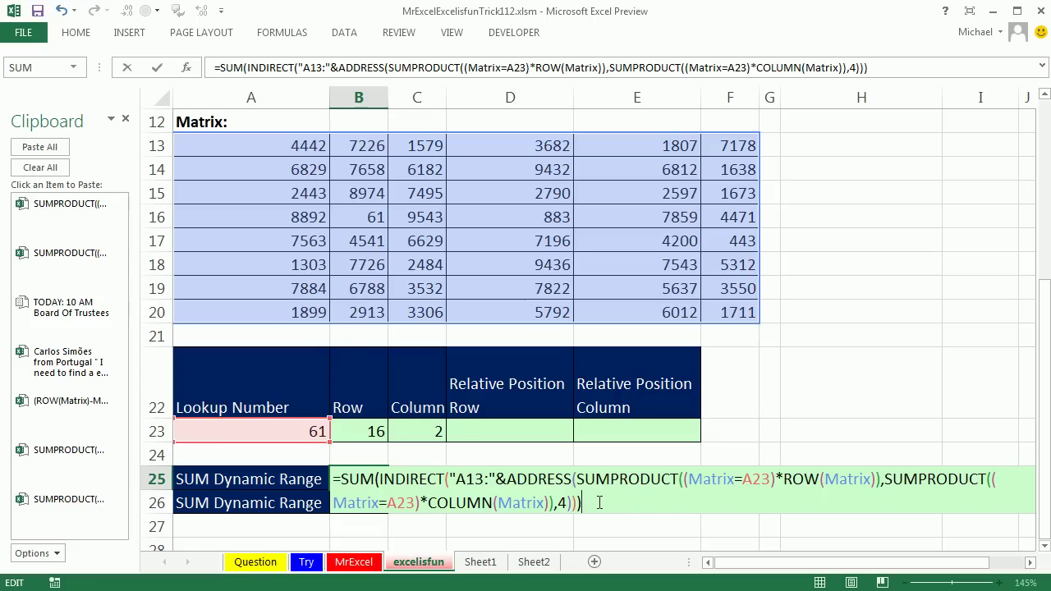
key(Return)
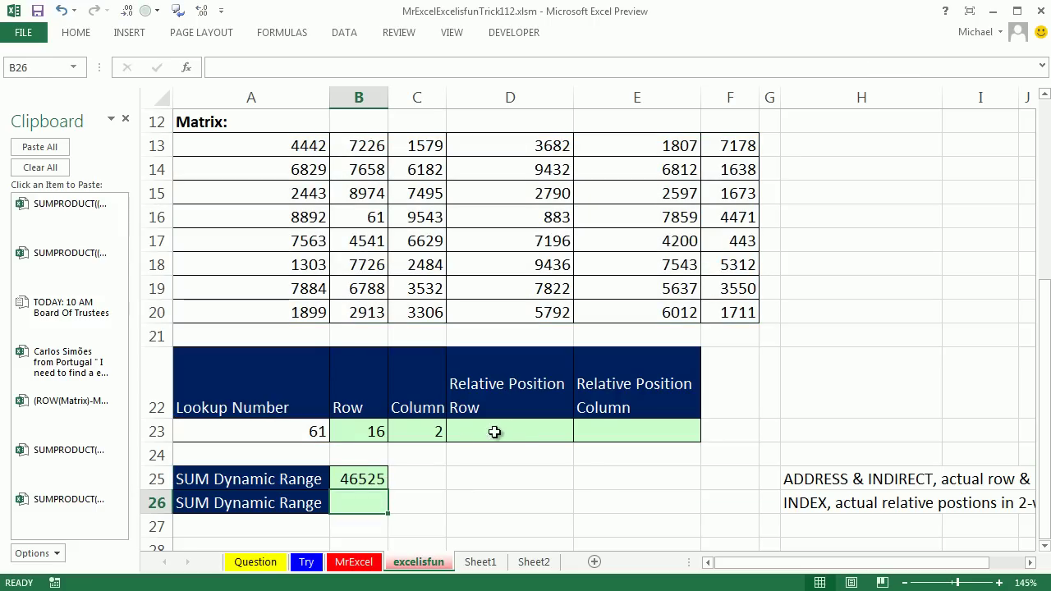
double_click(367, 479)
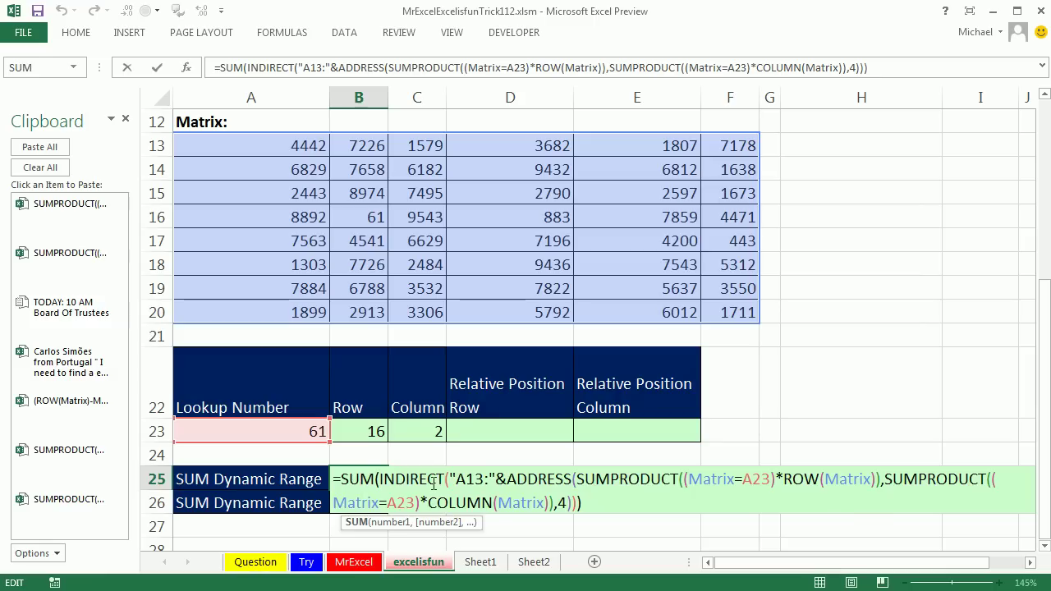
key(ctrl+Return)
Step: Copy B23's SUMPRODUCT formula text and paste it into D23
click(423, 435)
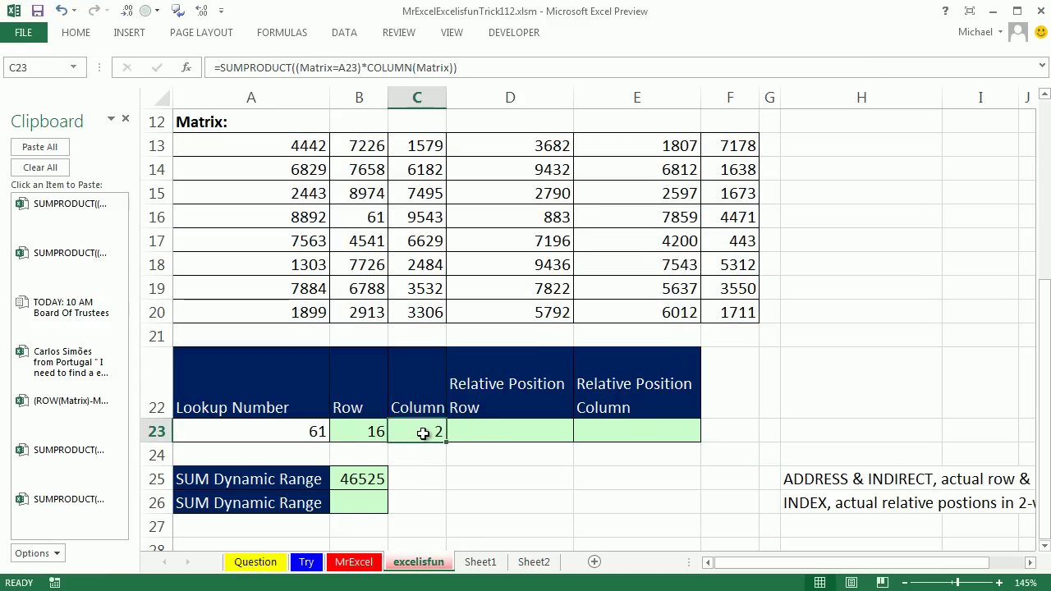
click(367, 435)
double_click(372, 432)
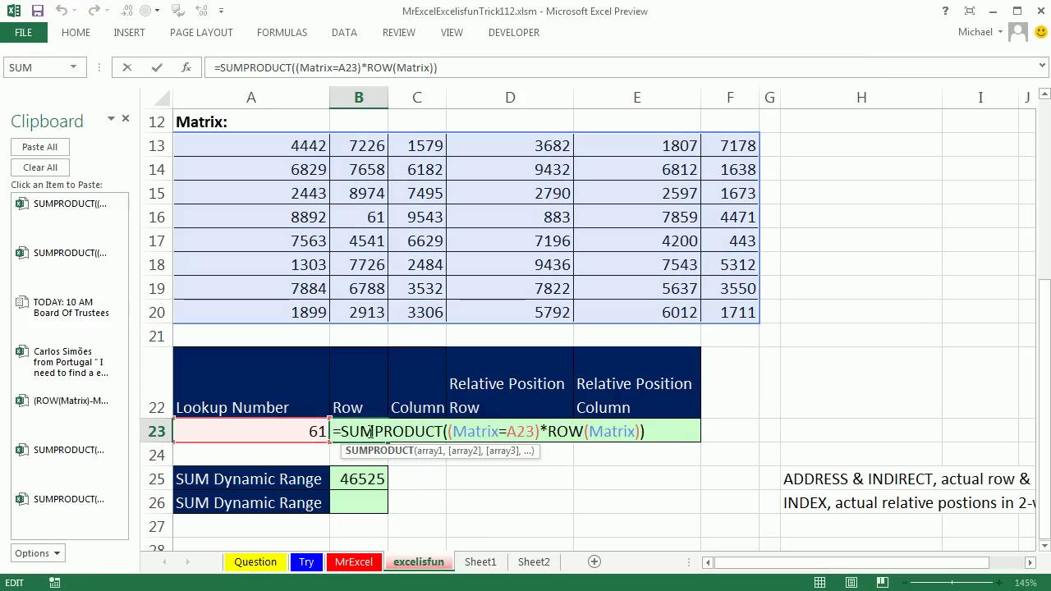
drag(334, 433, 709, 438)
key(ctrl+c)
key(Escape)
click(522, 433)
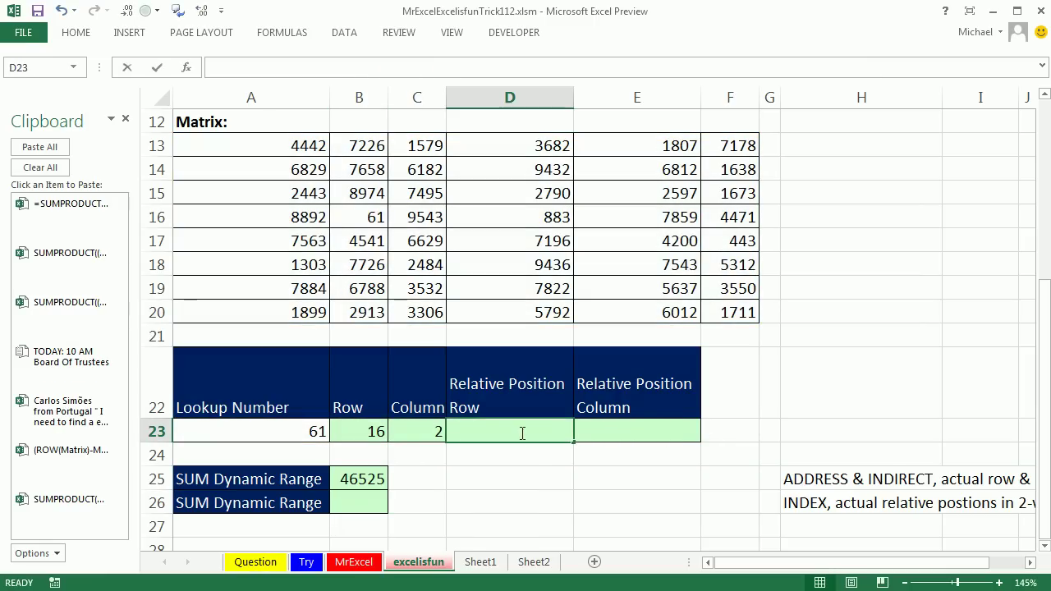
key(ctrl+v)
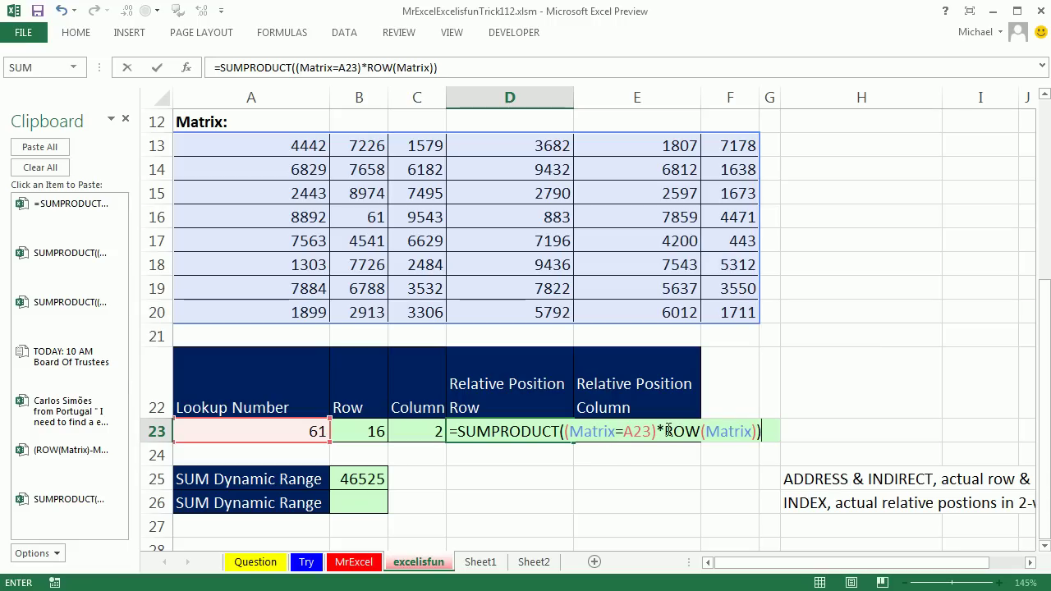
Step: Change ROW(Matrix) in D23's formula to (ROW(Matrix)-ROW(A13)+1)
click(665, 431)
text(()
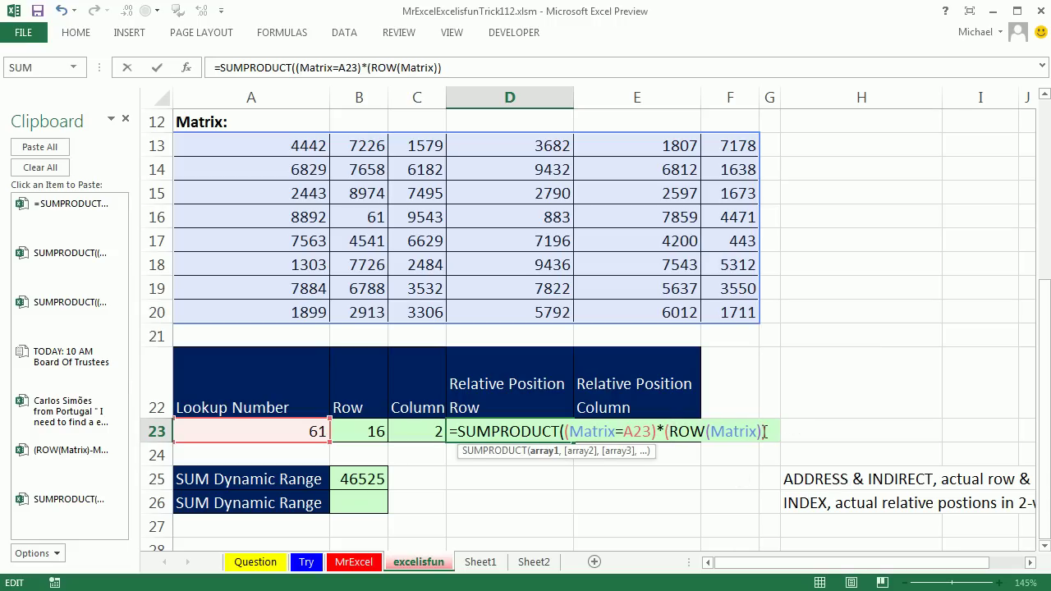
text(-row)
key(Tab)
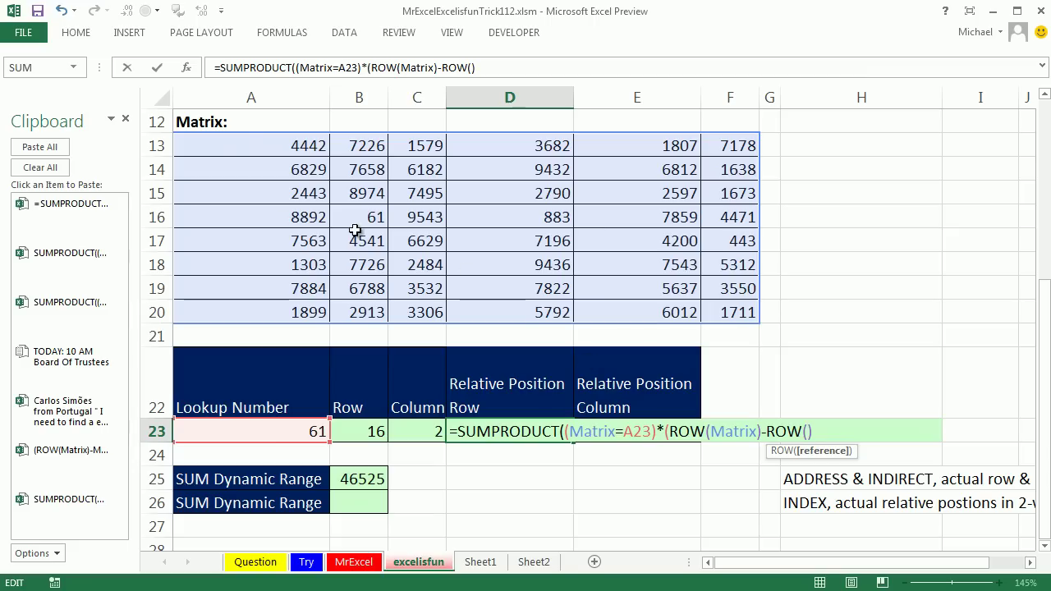
click(241, 147)
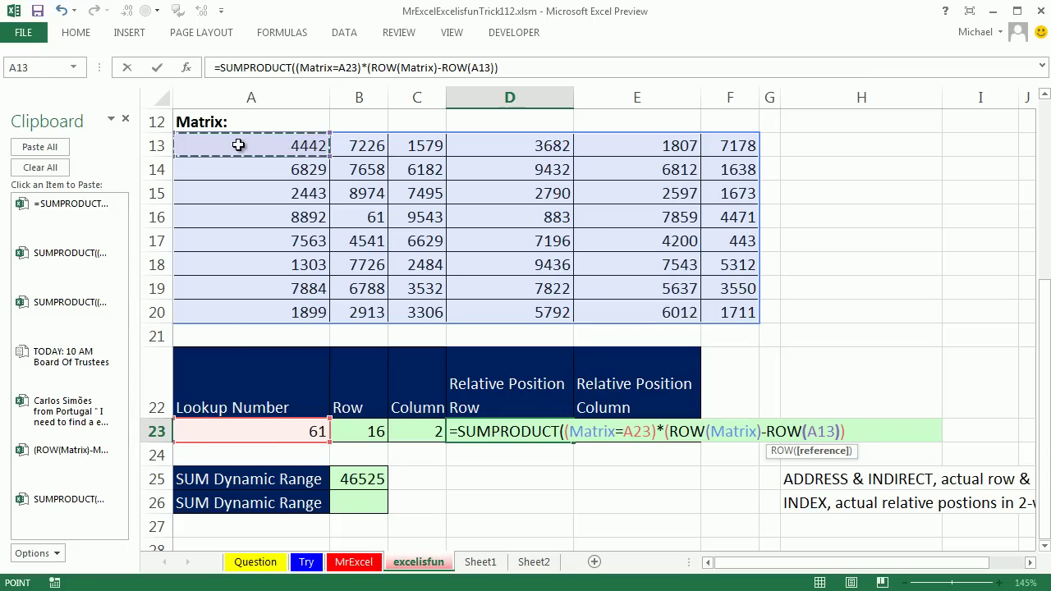
text())
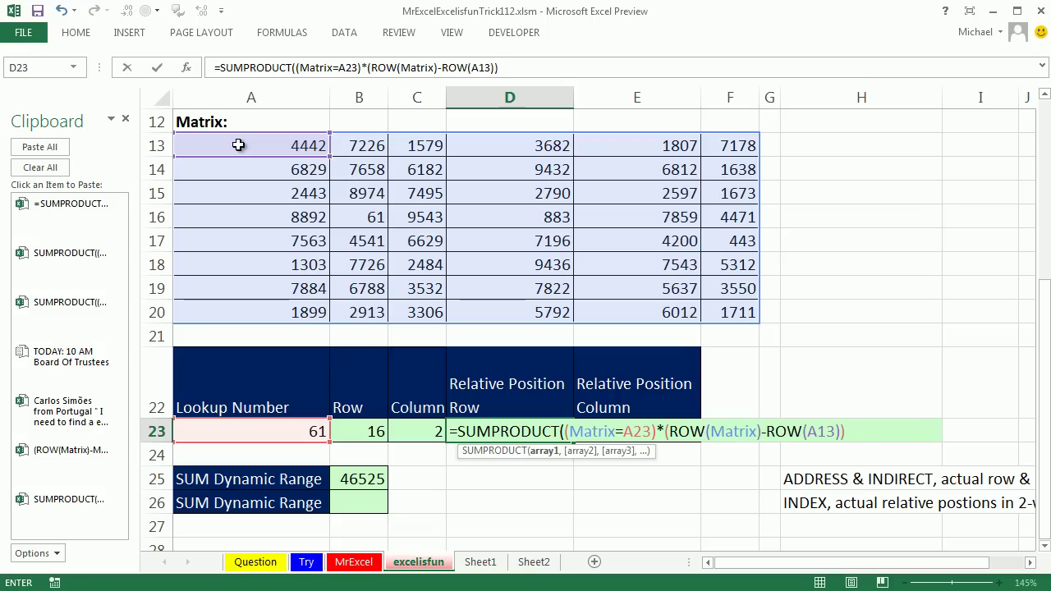
text(-)
text(+1)
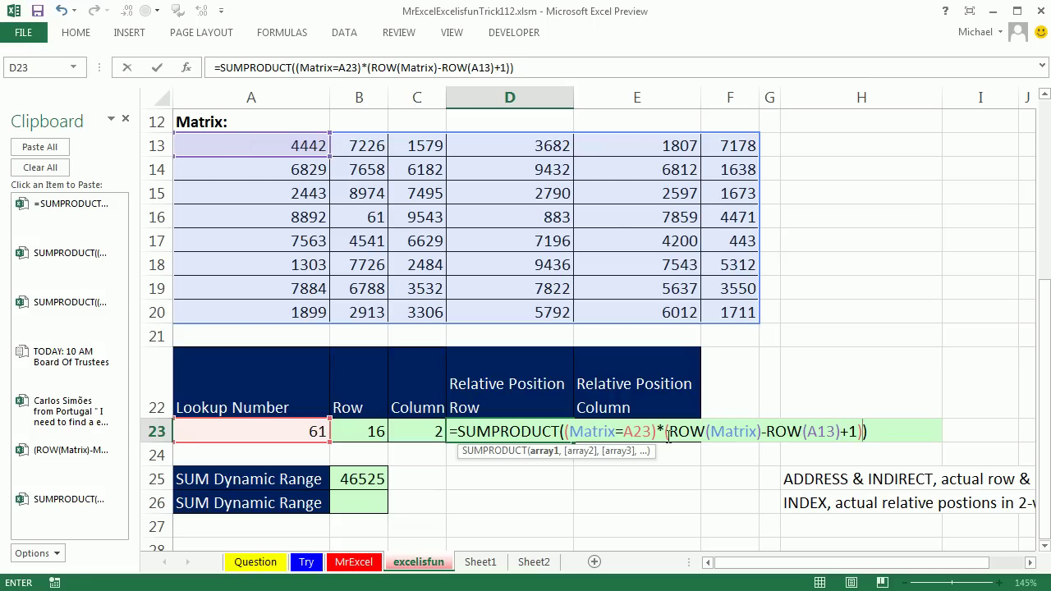
Step: Preview the relative rows 1 through 8 with F9, then enter D23's formula returning 4
drag(665, 433, 867, 432)
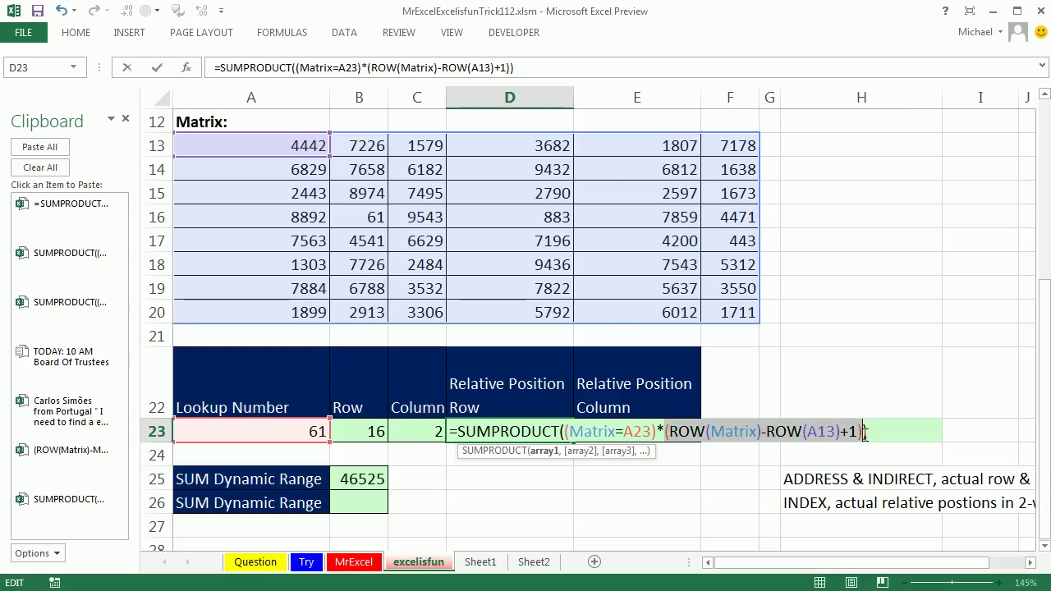
key(F9)
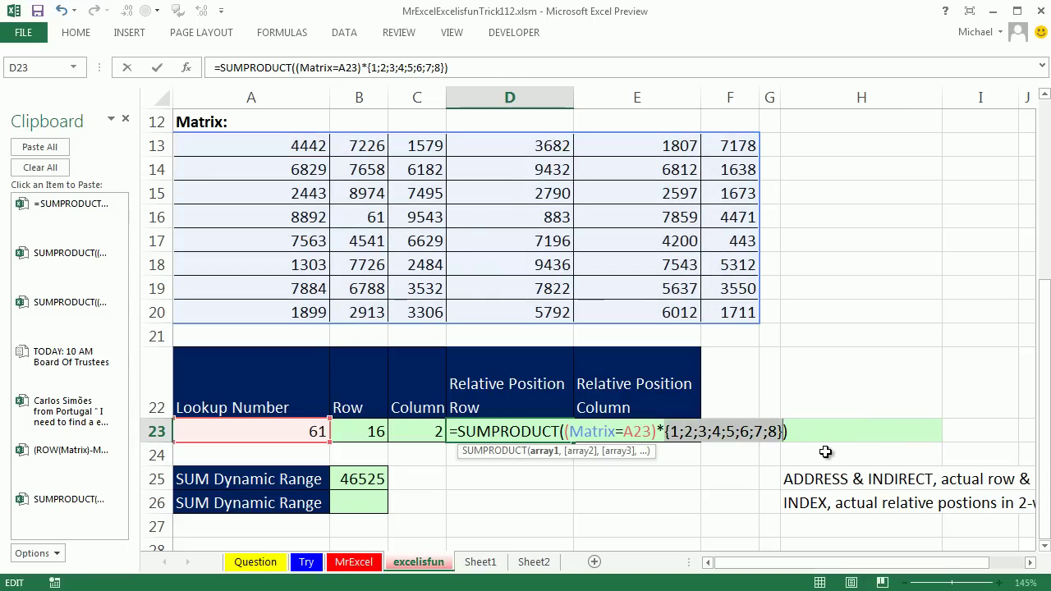
key(ctrl+z)
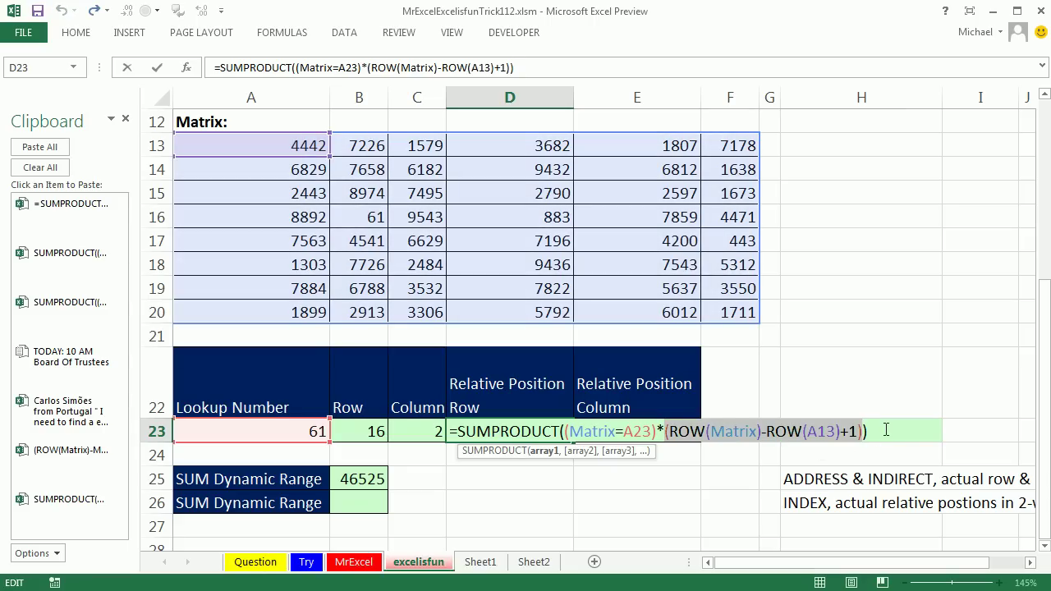
key(ctrl+Return)
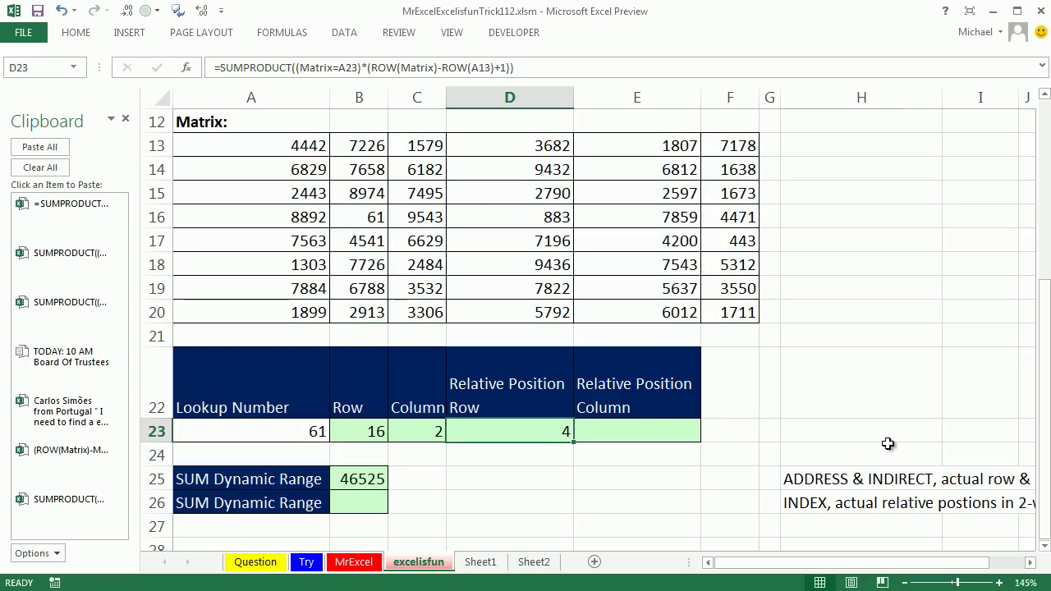
double_click(561, 431)
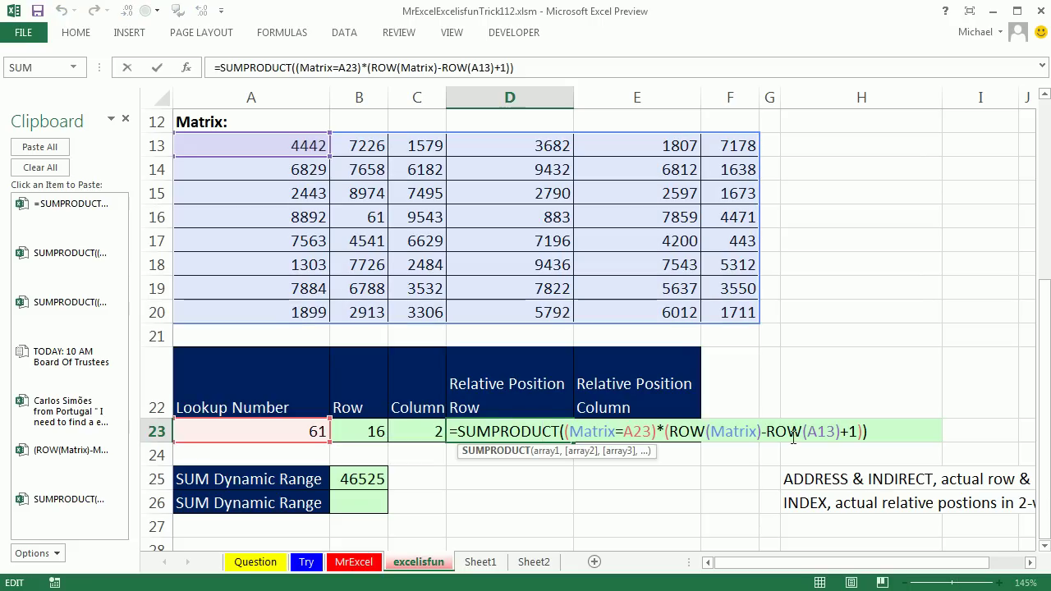
Step: Put D23's formula into E23 with both ROW calls changed to COLUMN, returning 2
drag(456, 434, 941, 448)
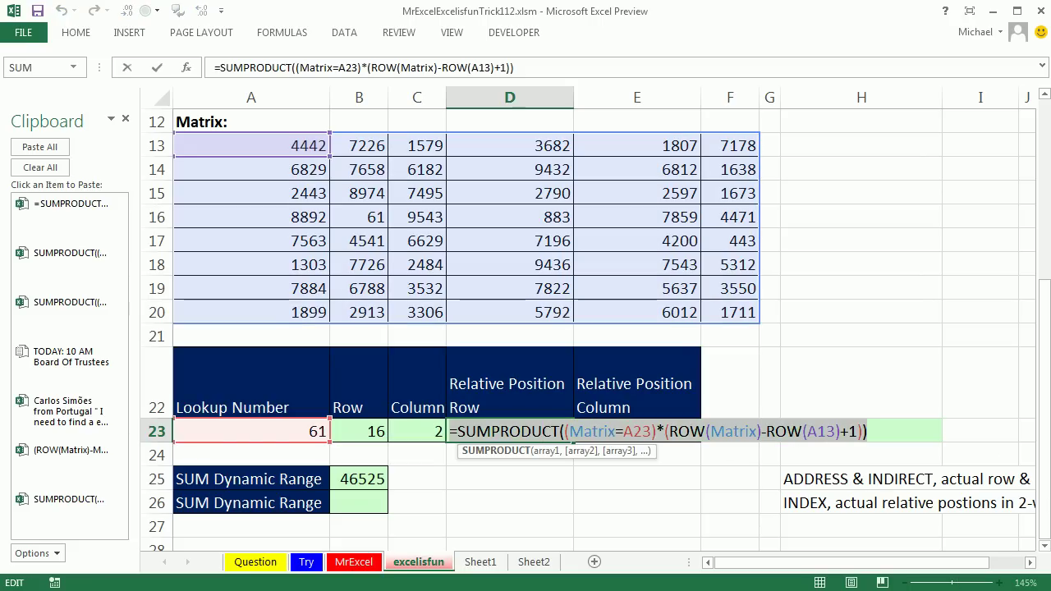
key(ctrl+c)
key(Escape)
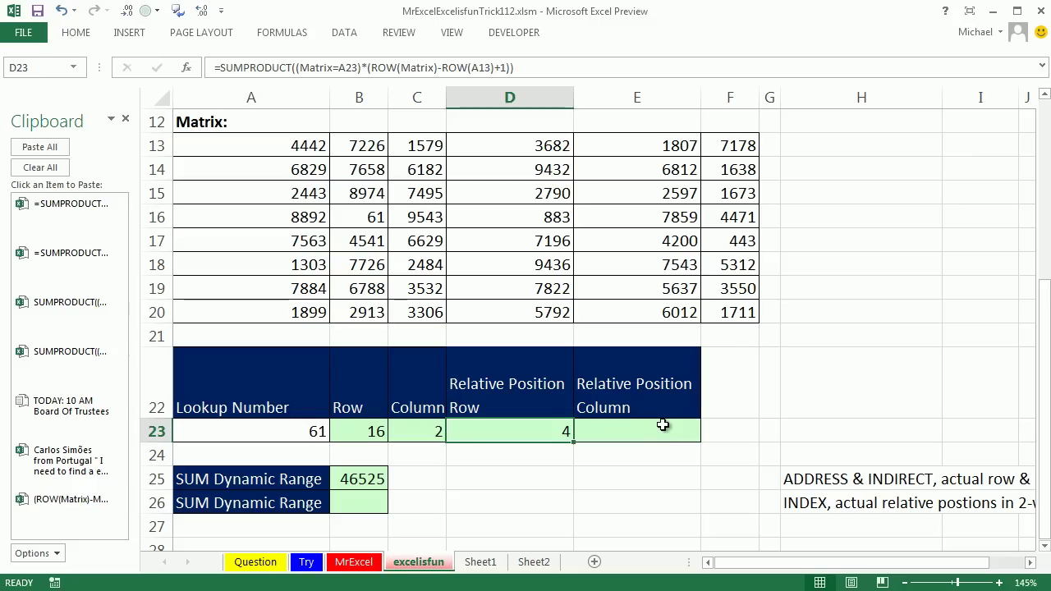
click(669, 438)
key(ctrl+v)
double_click(807, 433)
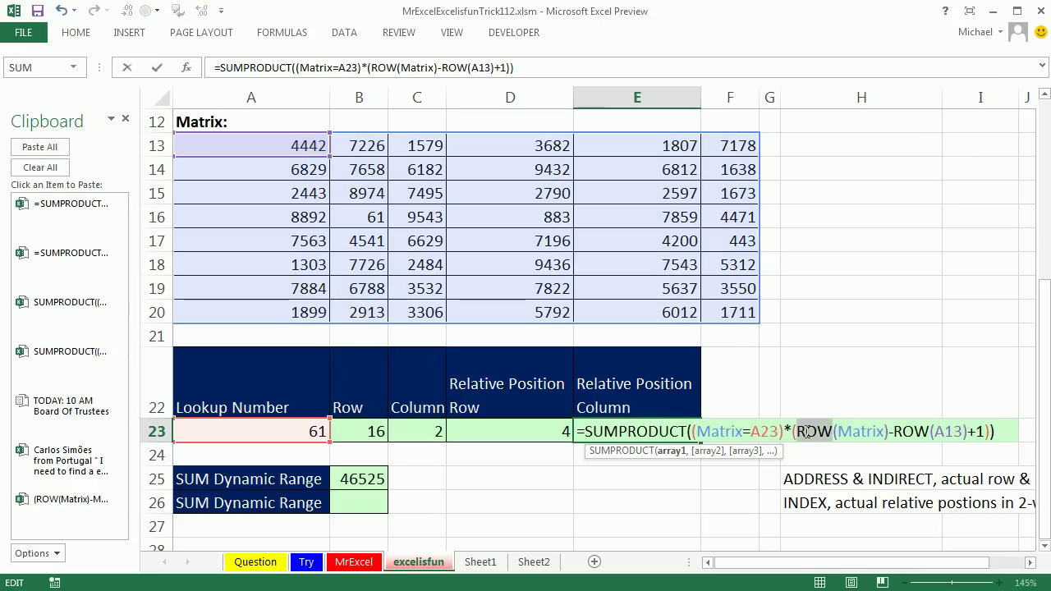
text(COLUMN)
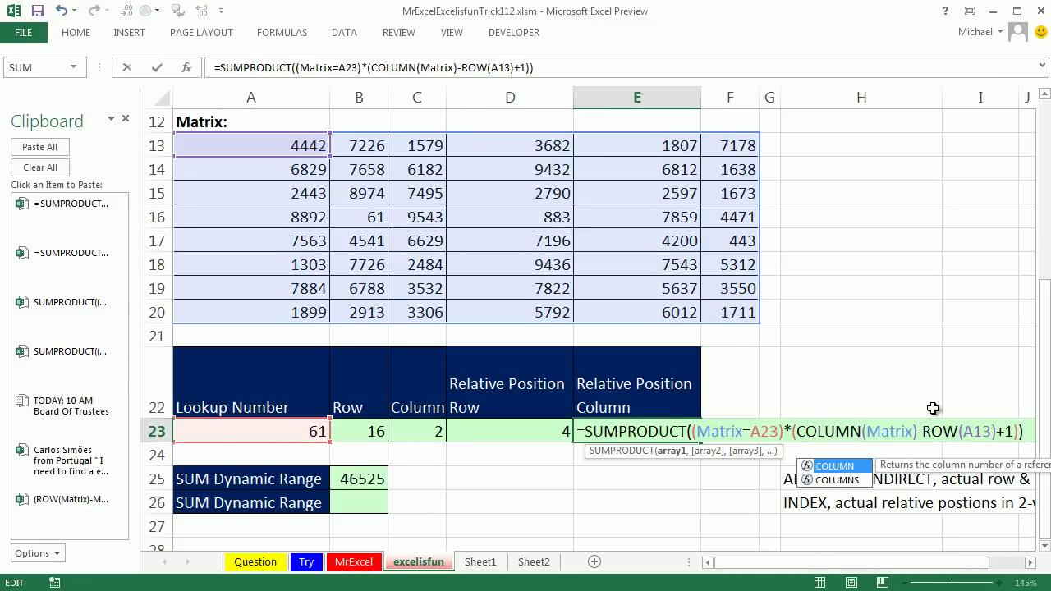
double_click(950, 428)
text(COLUMN)
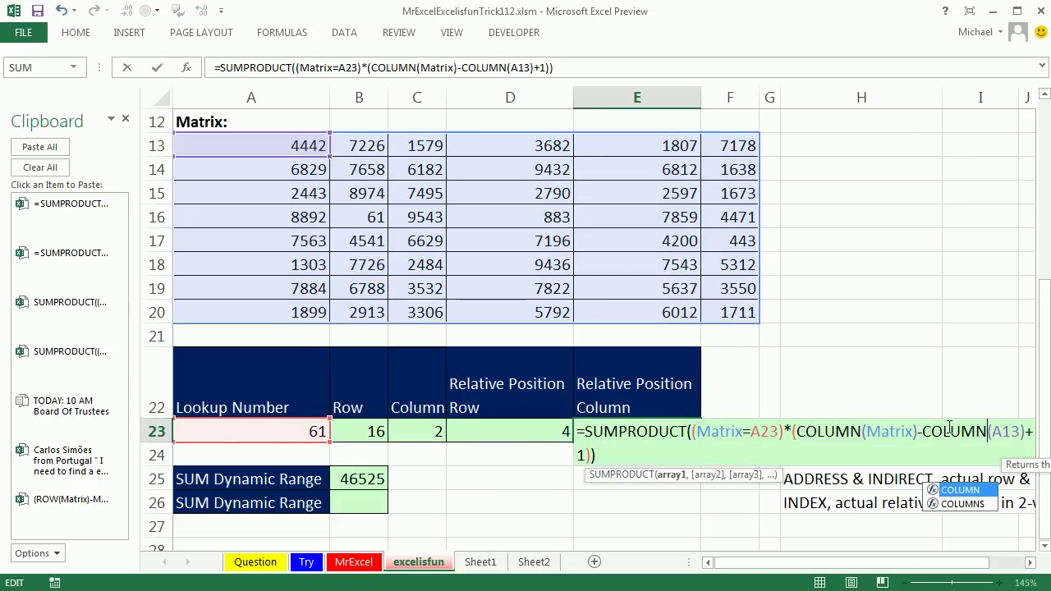
key(ctrl+Return)
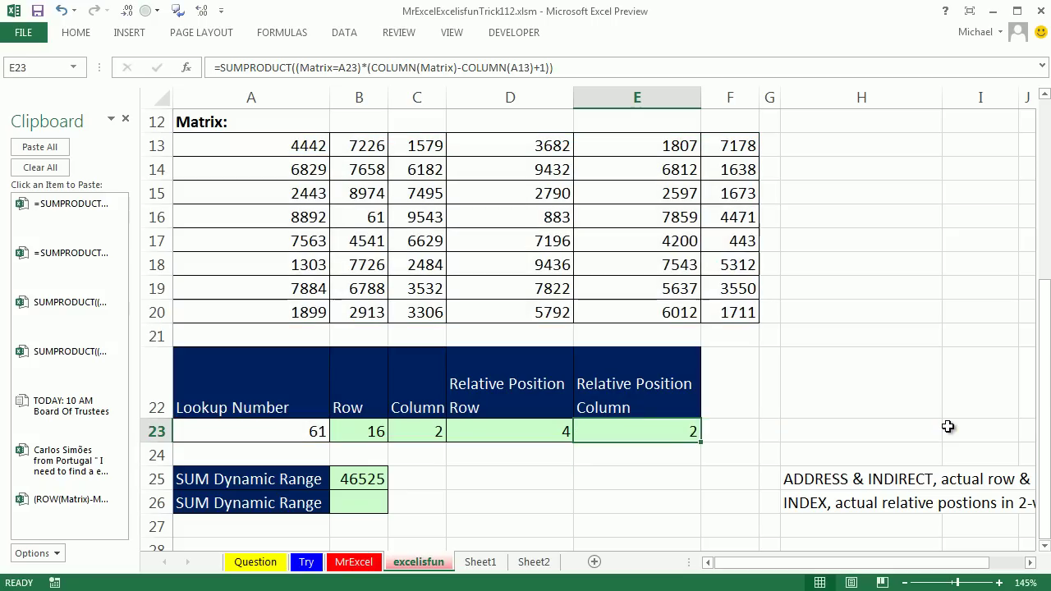
Step: Copy the row-position and column-position formula texts from D23 and E23 to the Clipboard
double_click(516, 431)
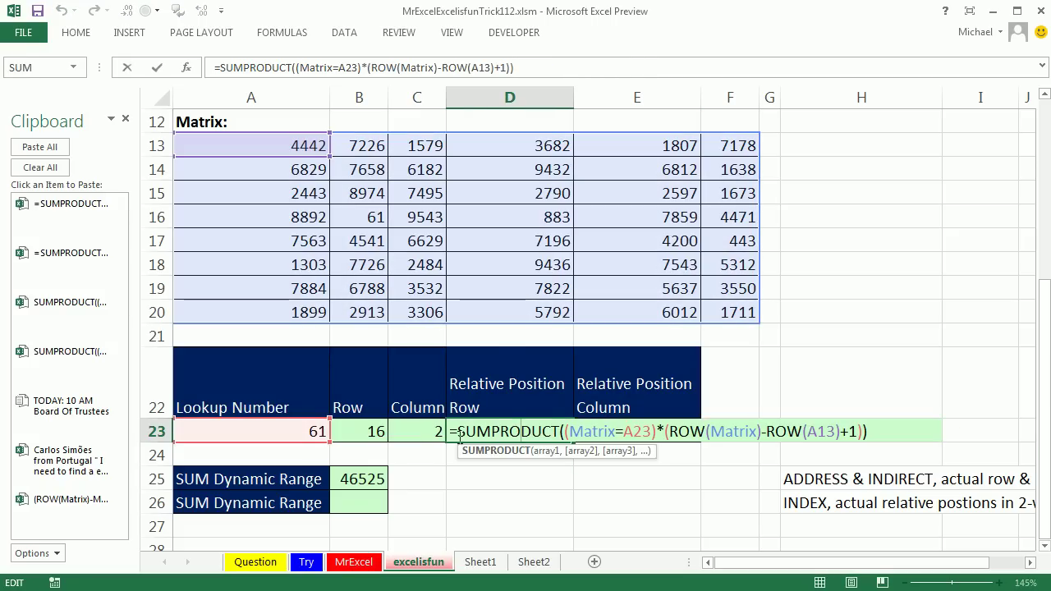
drag(458, 431, 943, 444)
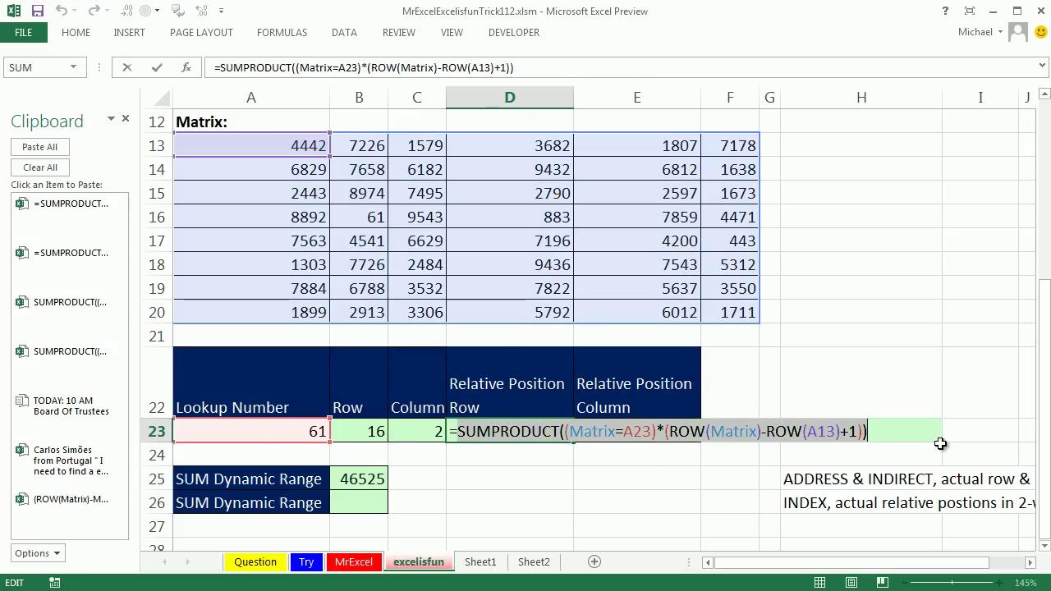
key(ctrl+c)
key(Escape)
double_click(664, 428)
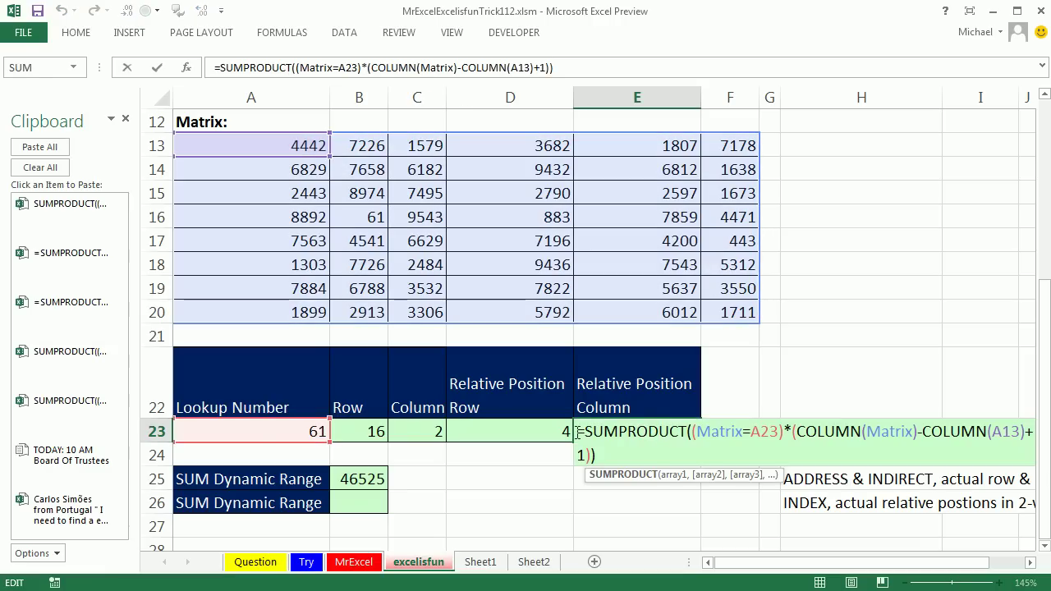
drag(588, 431, 677, 469)
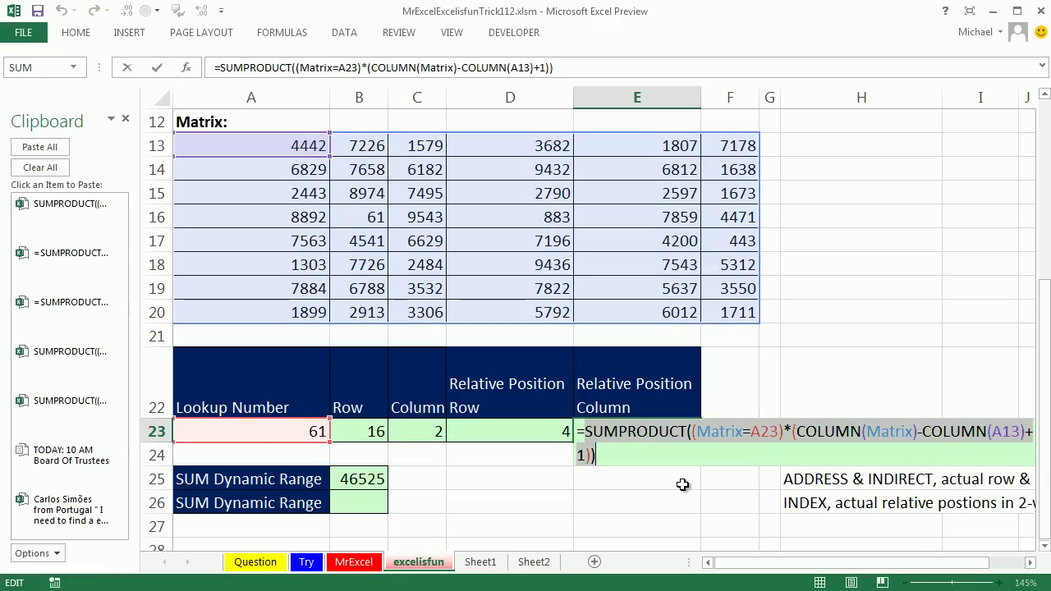
key(ctrl+c)
key(Escape)
Step: Start an INDEX formula in B26 using the Matrix range A13:F20 as its array
click(361, 502)
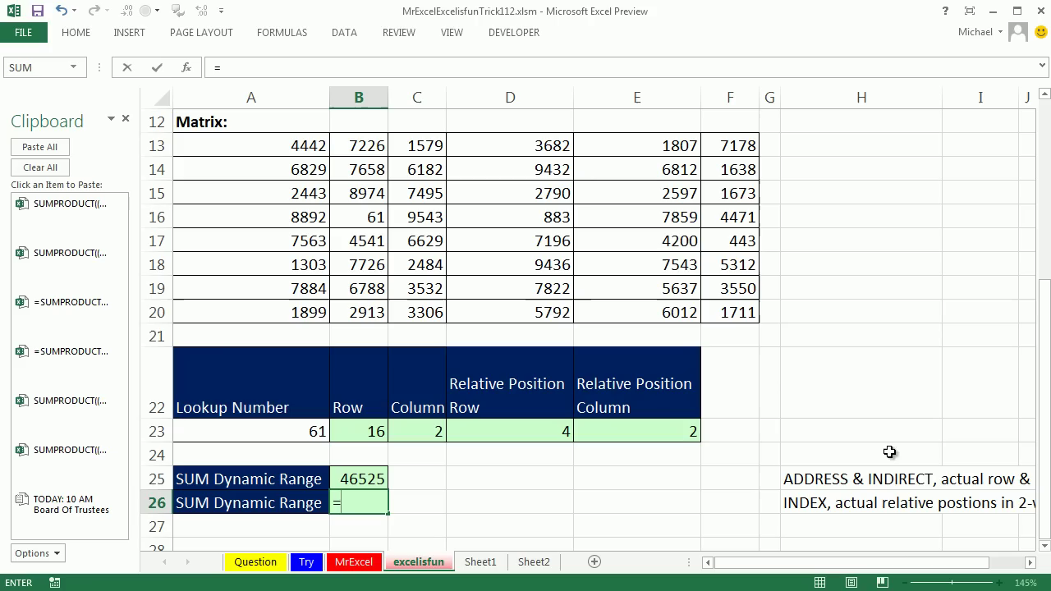
text(=)
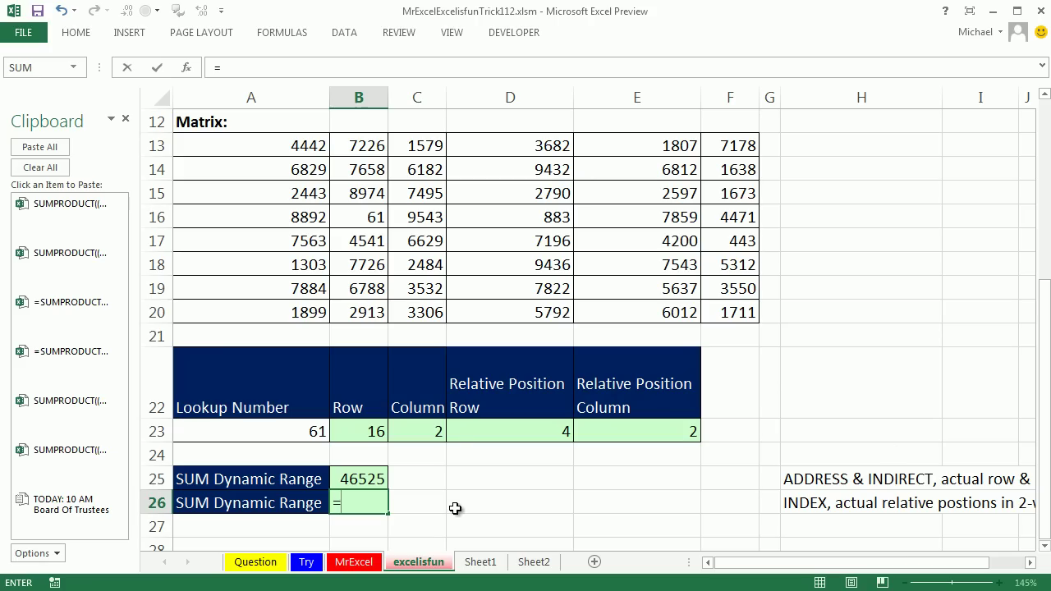
text(in)
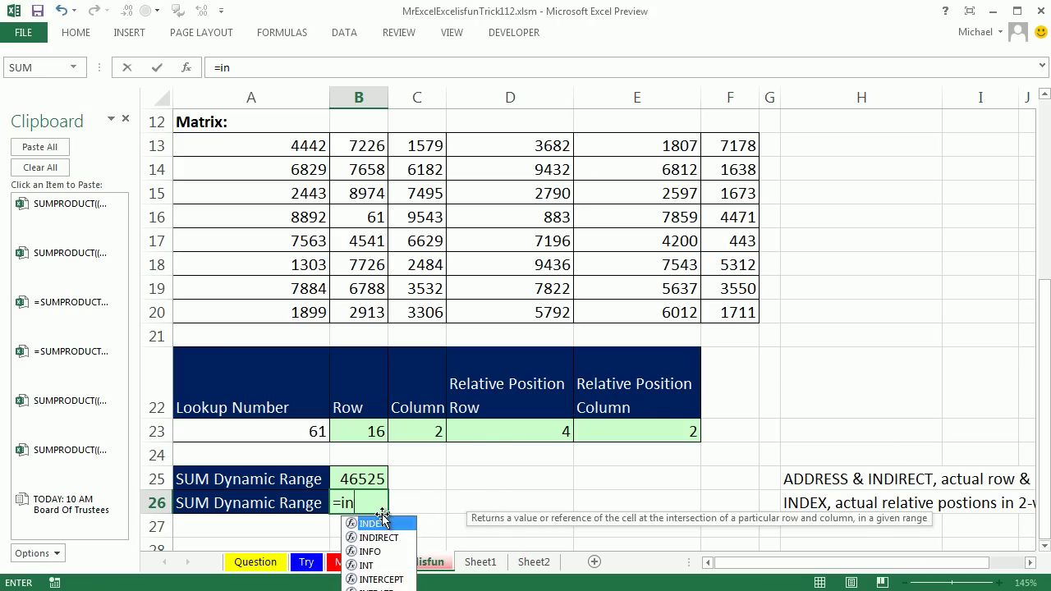
key(Tab)
drag(249, 136, 737, 312)
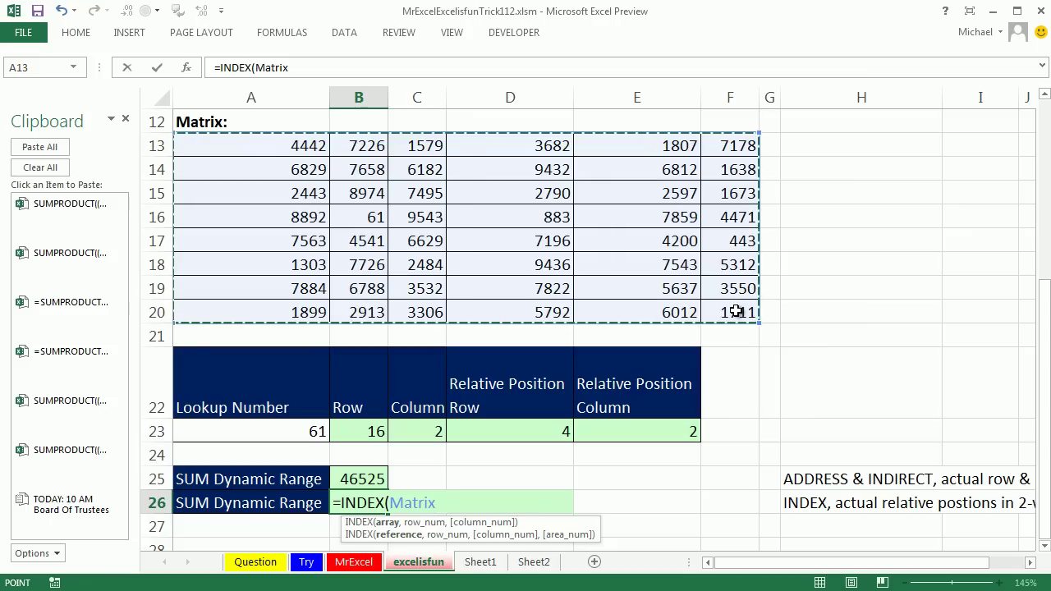
text(,)
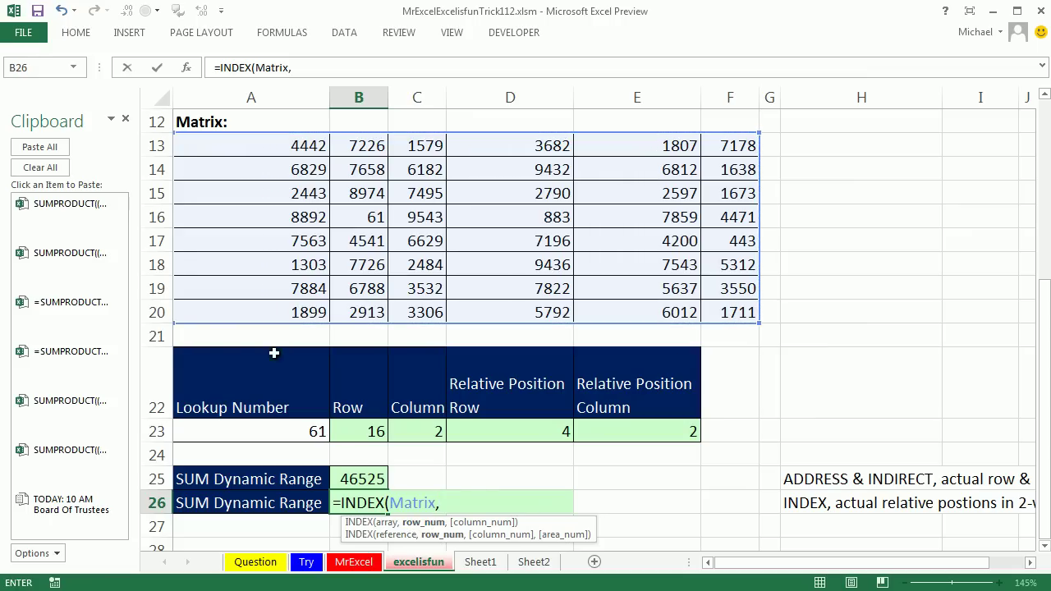
Step: Paste the row and column SUMPRODUCT clips as INDEX arguments so B26 returns 61
click(48, 268)
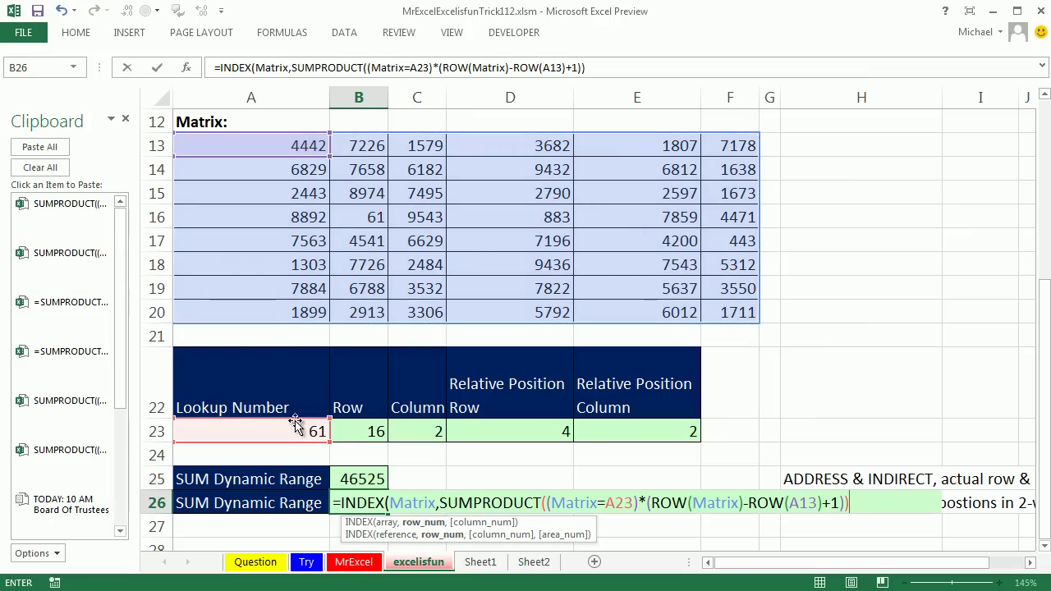
text(,)
click(82, 223)
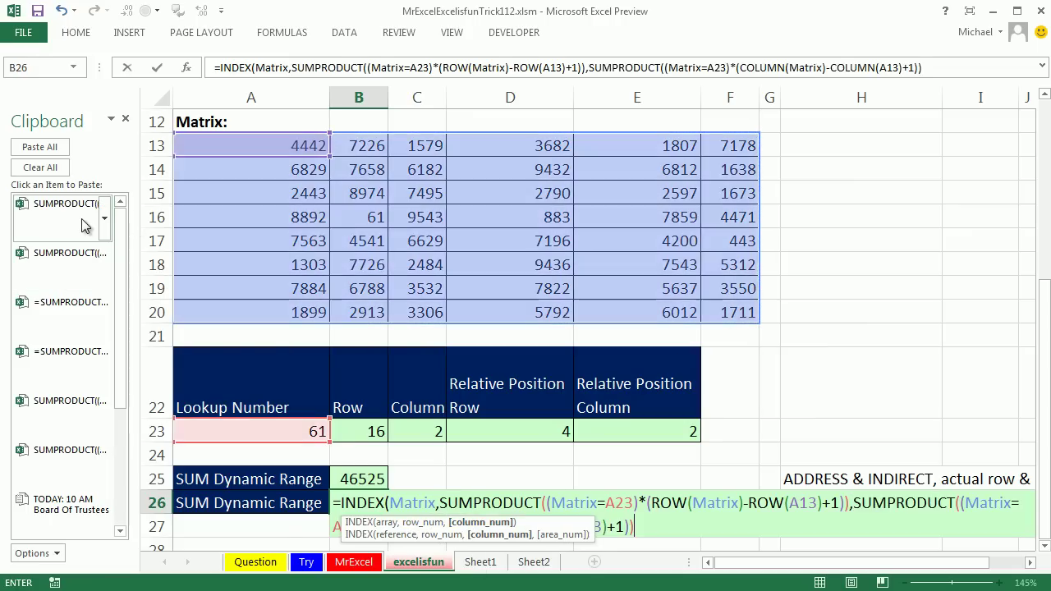
text())
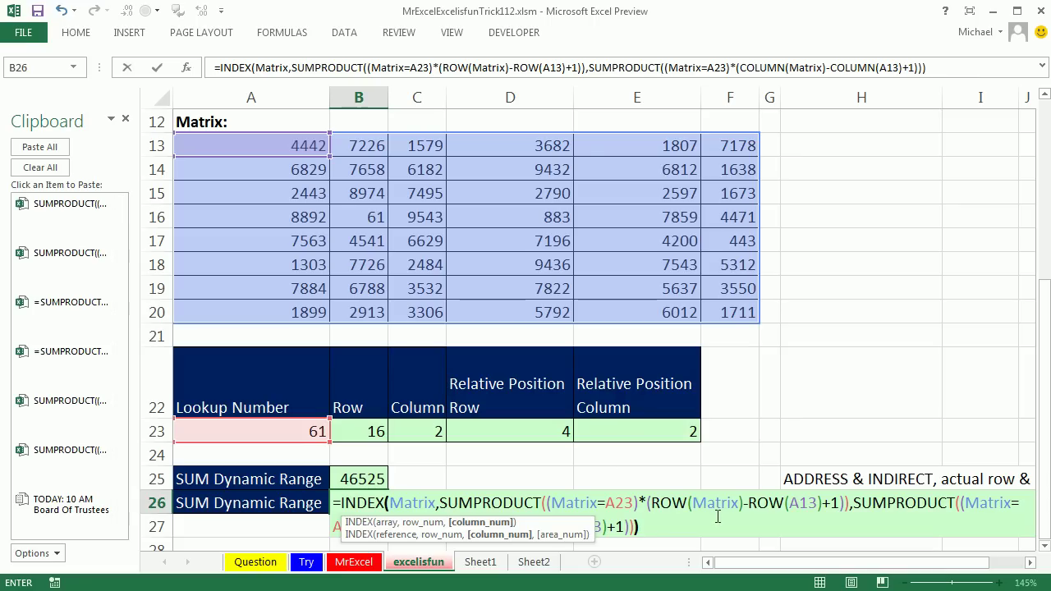
key(ctrl+Return)
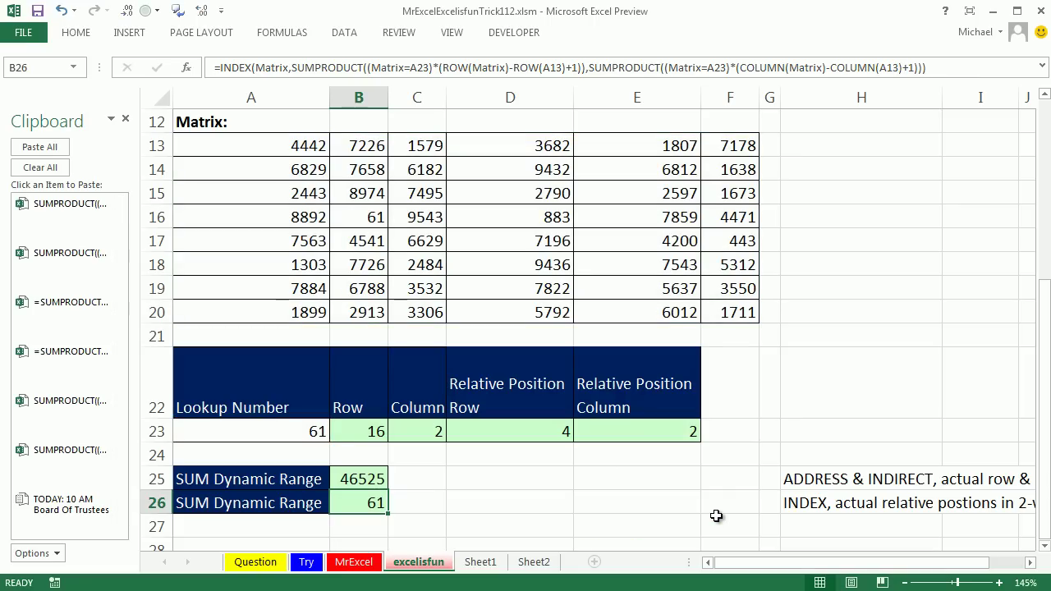
double_click(381, 501)
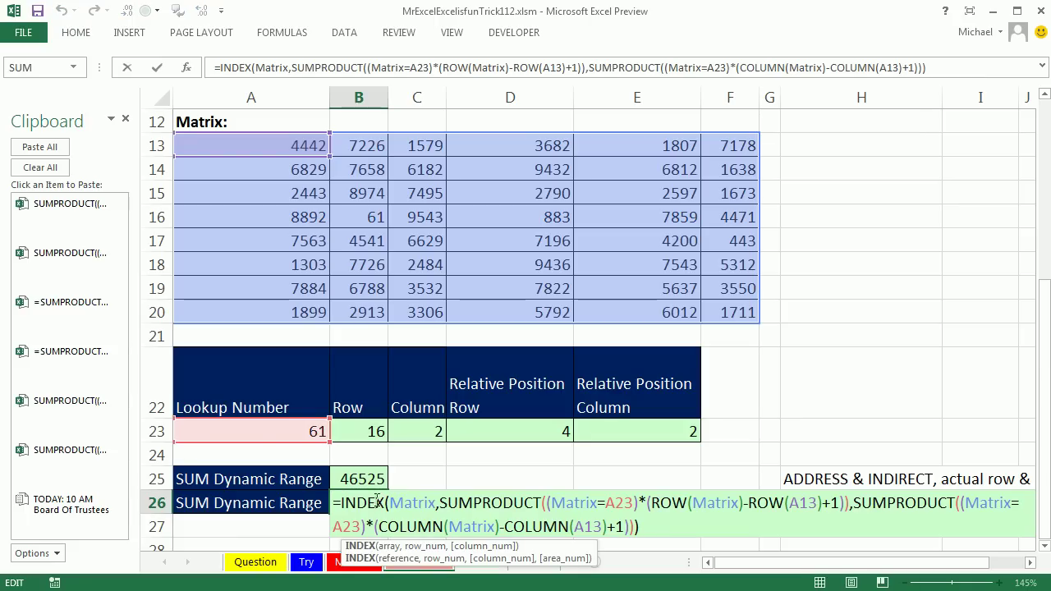
click(340, 502)
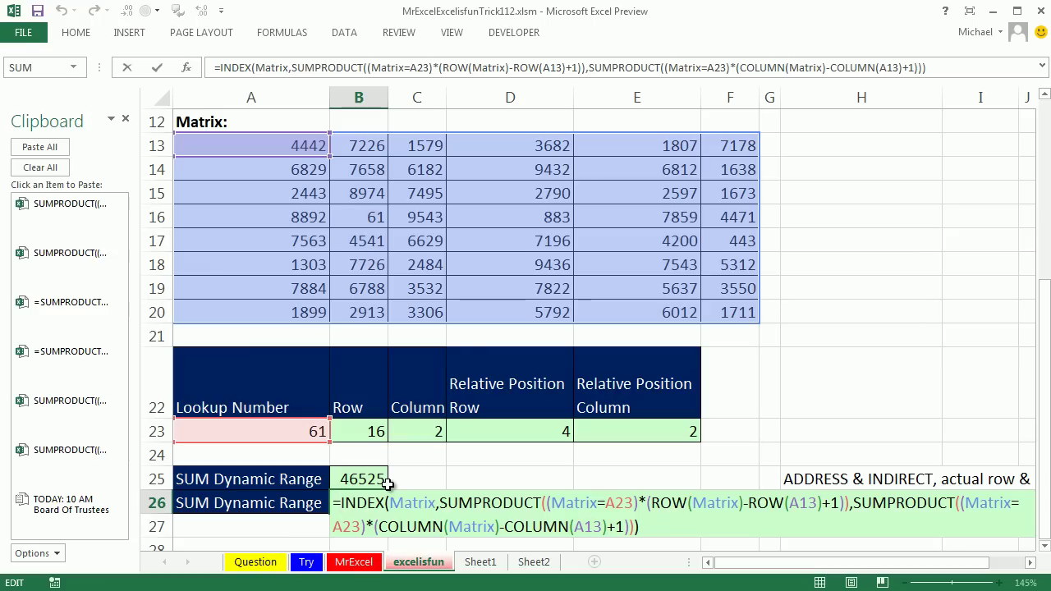
Step: Prefix the INDEX call with A13: and preview the resulting range with F9, then undo
text(A1:)
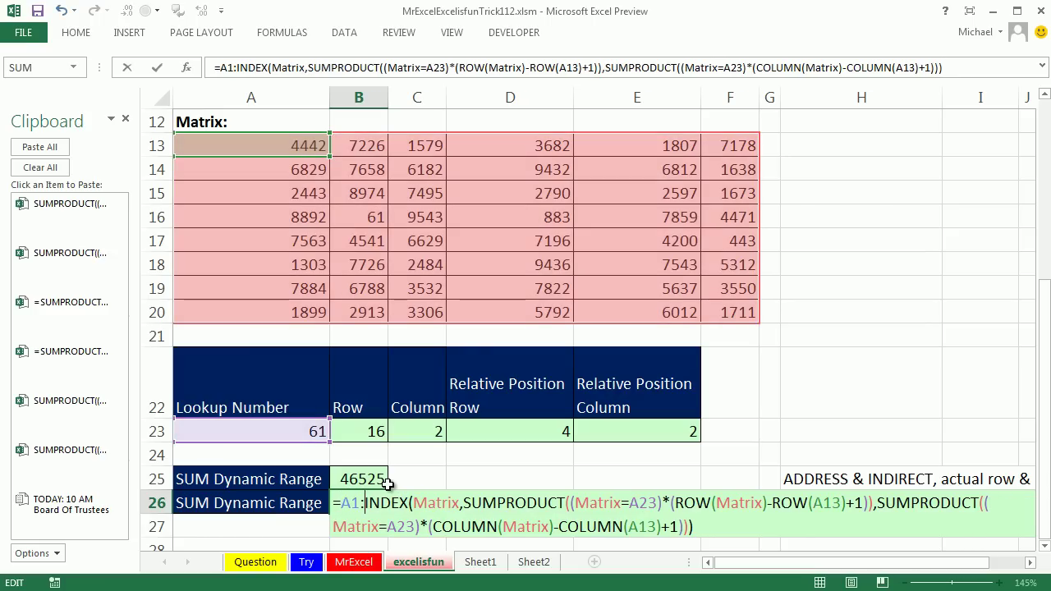
key(BackSpace)
key(BackSpace)
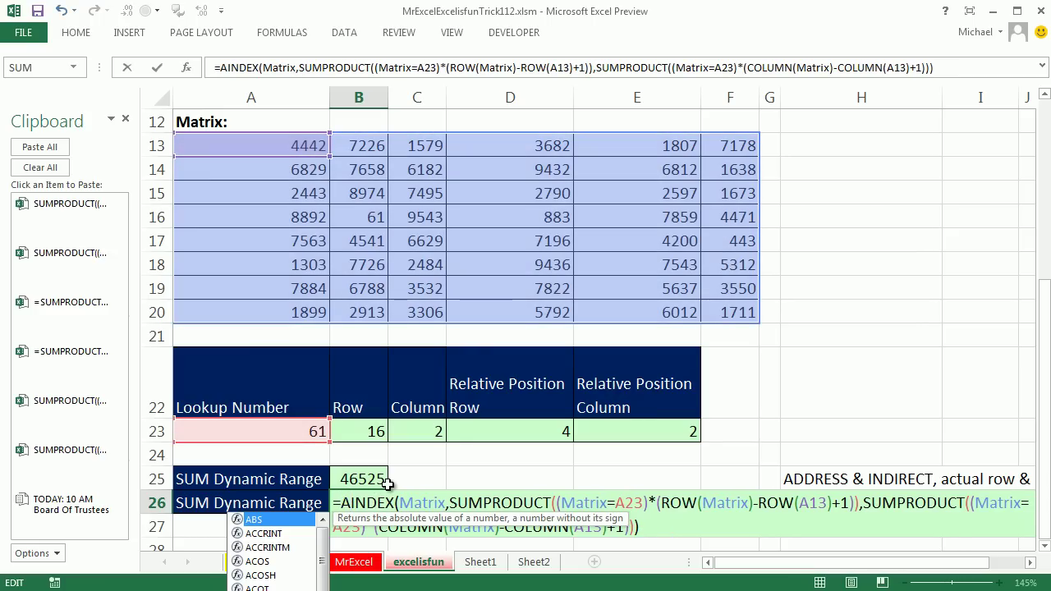
text(13:)
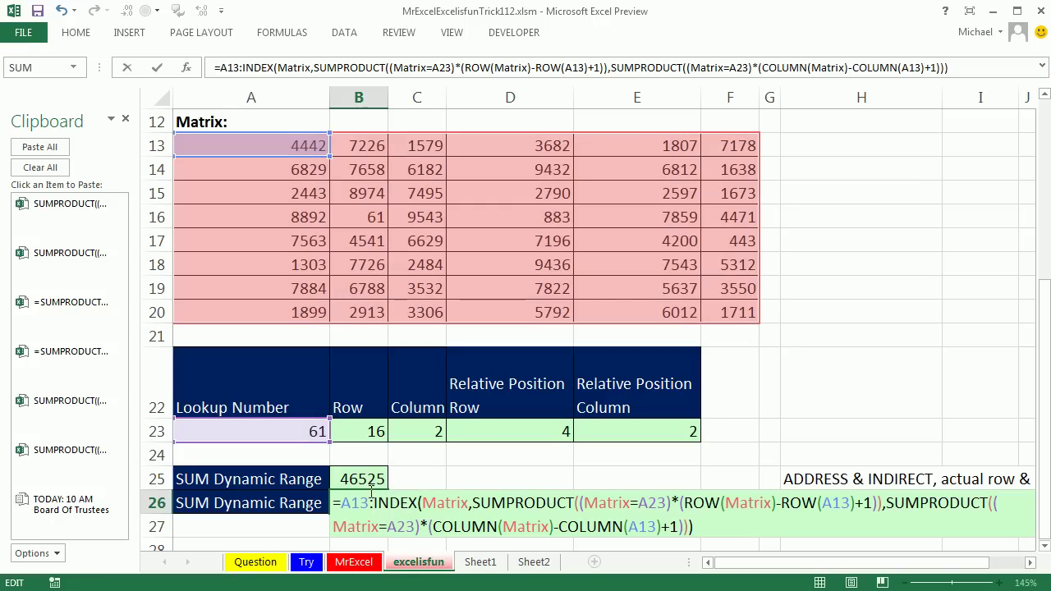
triple_click(343, 502)
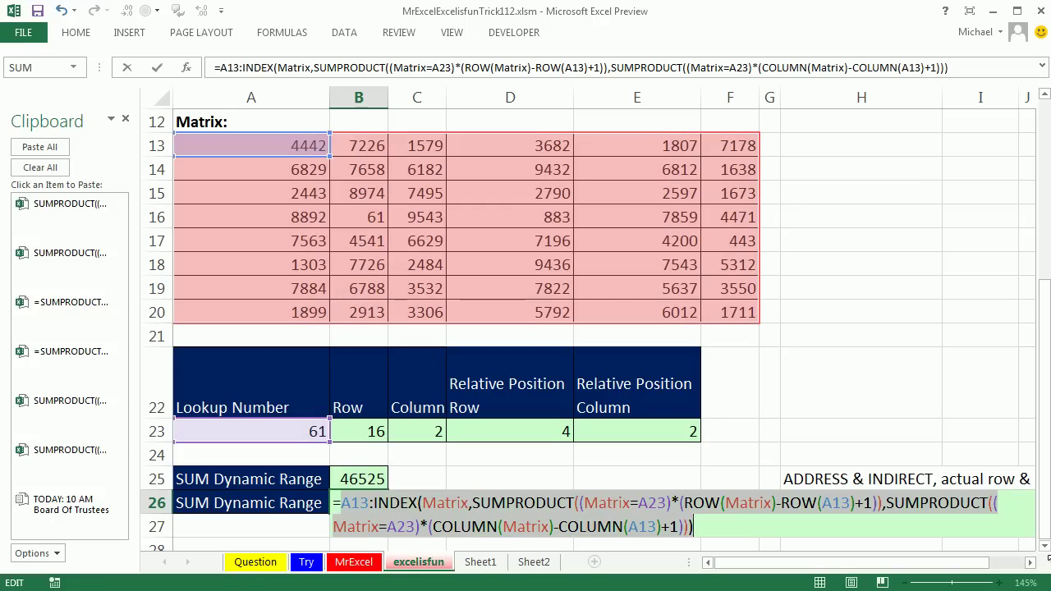
key(F9)
key(ctrl+z)
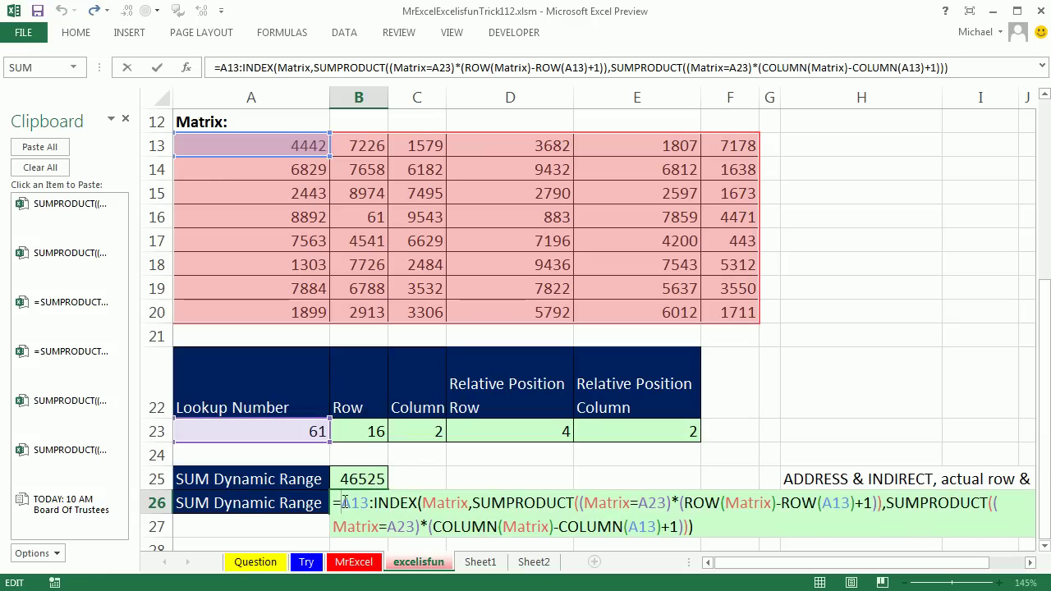
Step: Wrap the A13:INDEX range in SUM so B26 totals 46525
text(SUM()
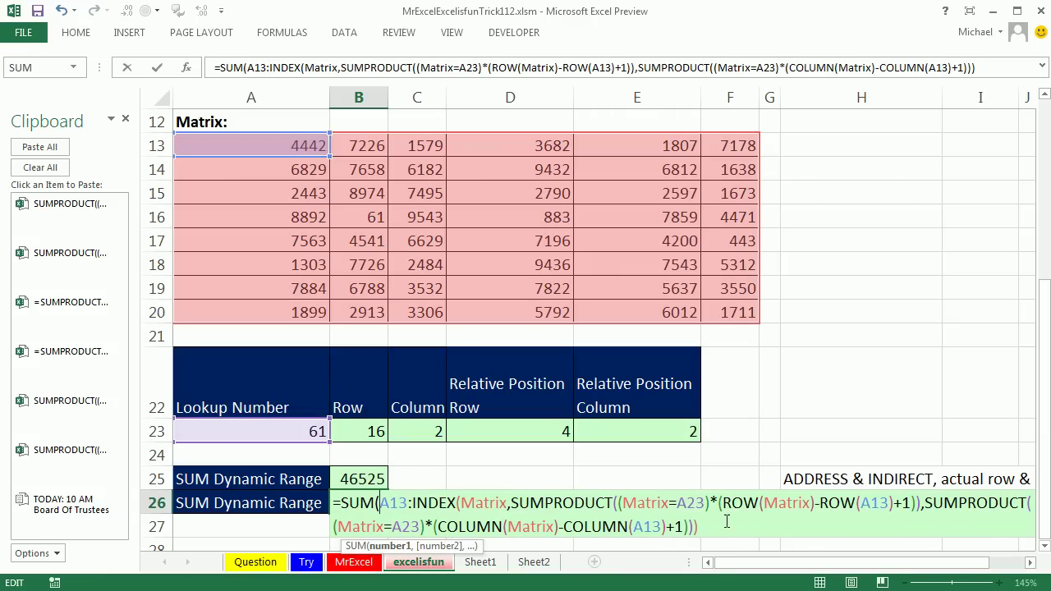
click(727, 521)
text())
key(ctrl+Return)
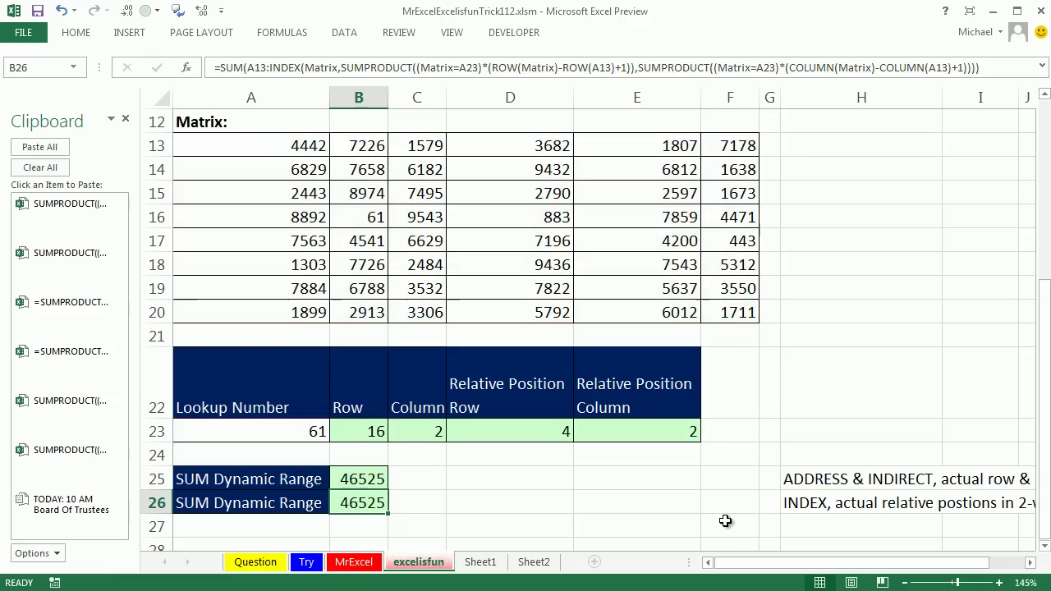
Step: Set the lookup number in A23 to 6629, check A13:C17's total, and view B25's formula
click(311, 430)
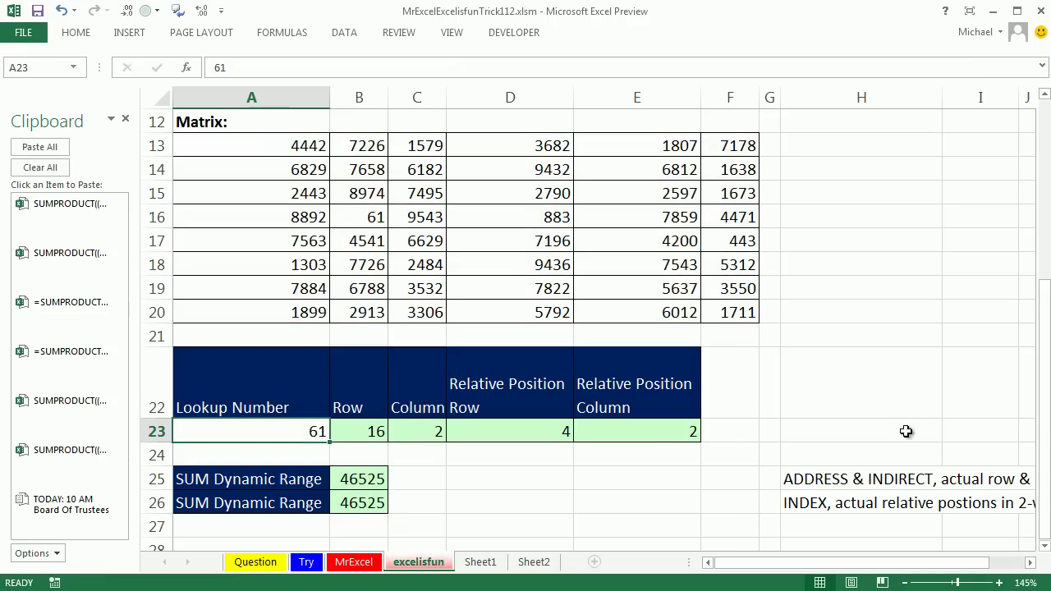
text(6629)
key(ctrl+Return)
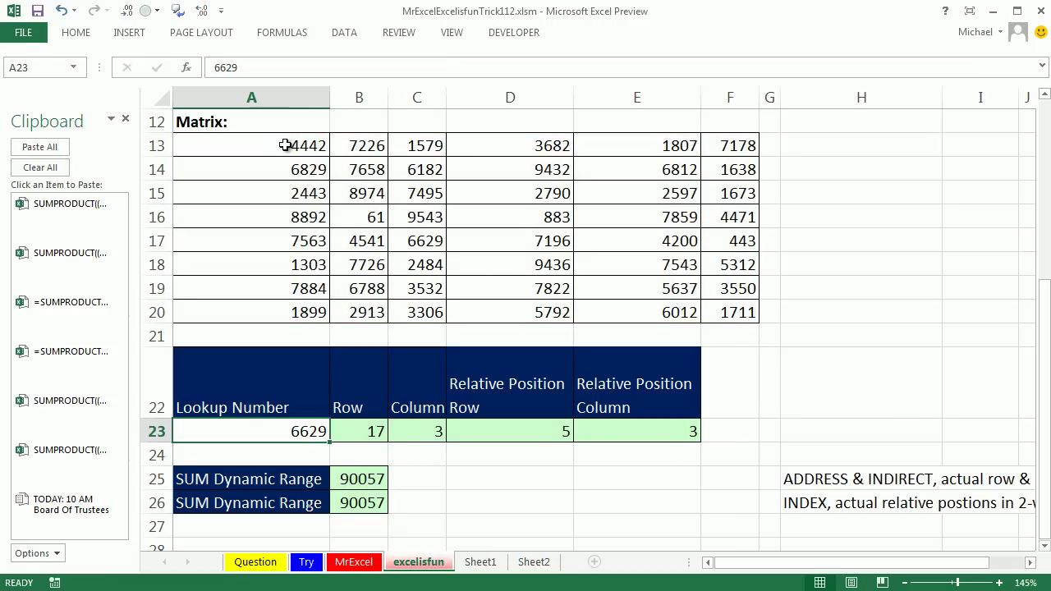
drag(286, 145, 413, 244)
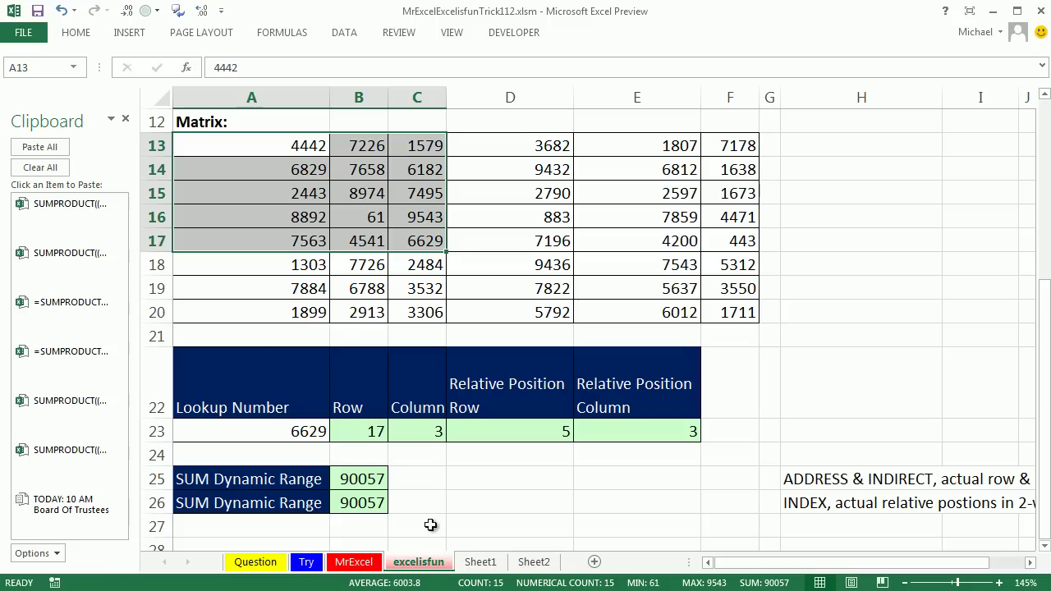
double_click(360, 479)
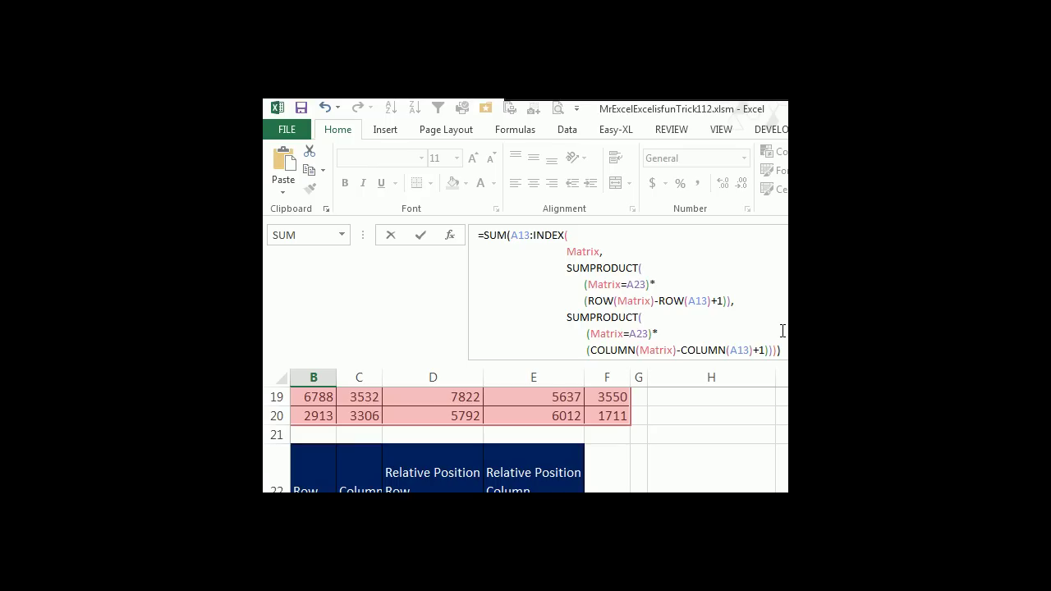
Step: Switch to Internet Explorer showing the Amazon page for Ctrl+Shift+Enter: Mastering Excel Array Formulas
key(alt+Tab)
key(alt+Tab)
key(alt+Tab)
key(alt+Tab)
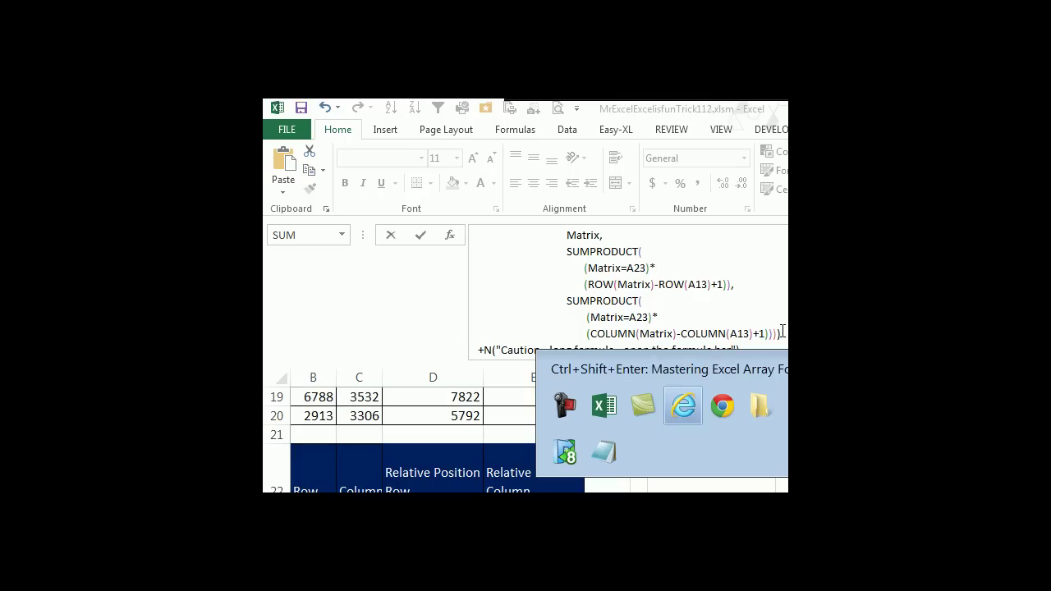